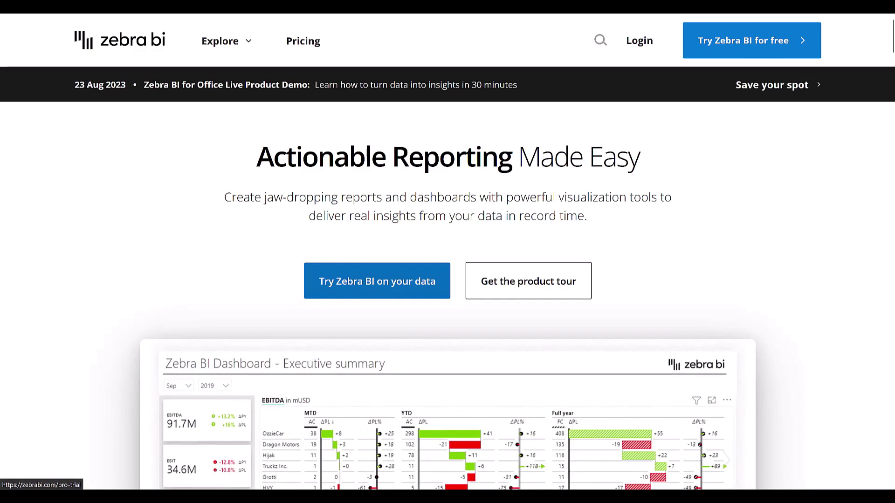
Open the 'Try Zebra BI on your data' free trial page for Zebra BI for Excel.
left_click(377, 281)
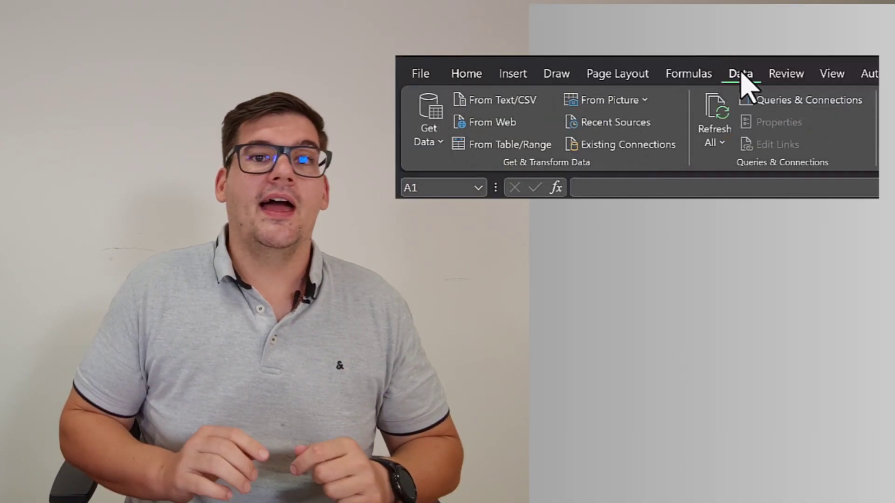
Insert a PivotTable from the Power BI dataset 'Financial statements - YT demo'.
left_click(423, 138)
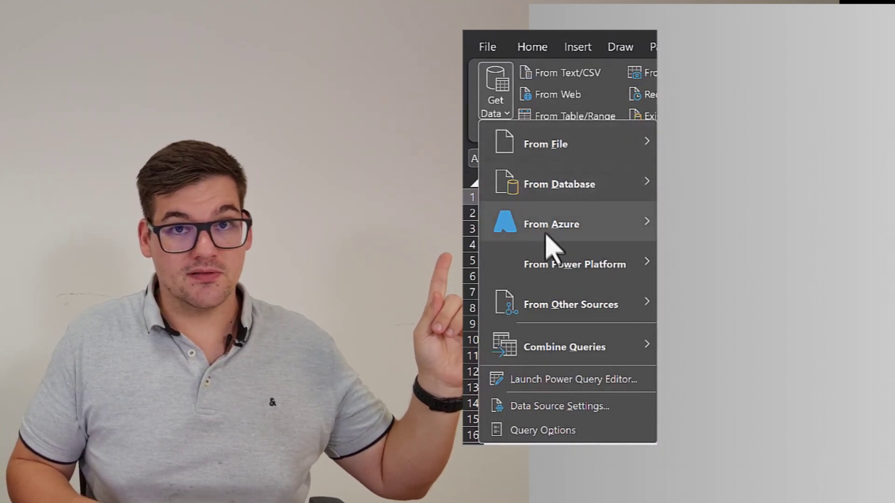
mouse_move(557, 262)
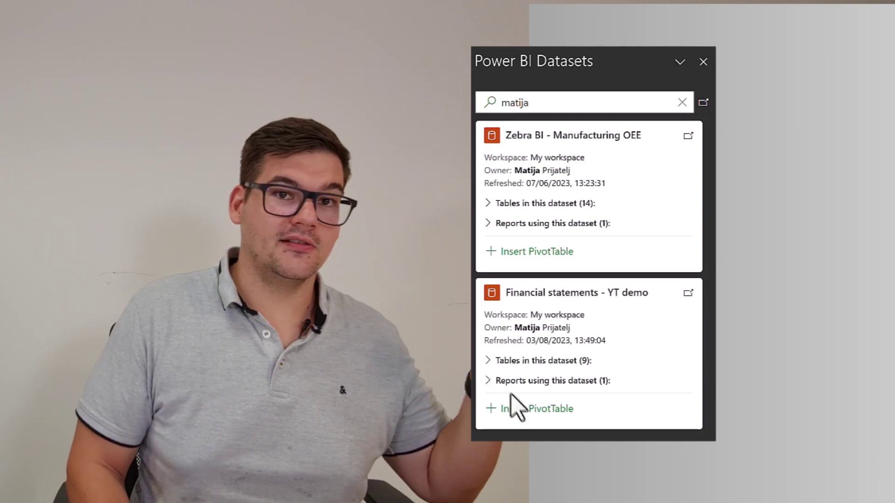
left_click(517, 411)
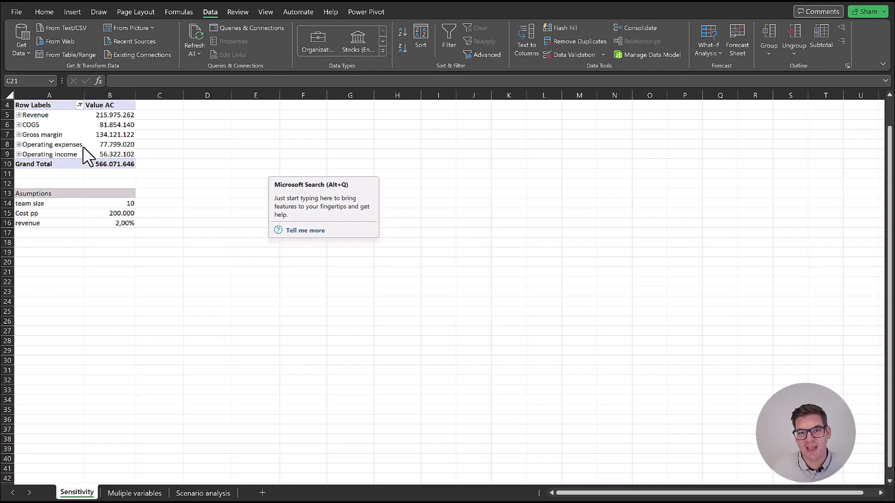
On the Sensitivity sheet, select the team size and cost assumptions beside the Value AC pivot.
left_click_drag(46, 203, 119, 213)
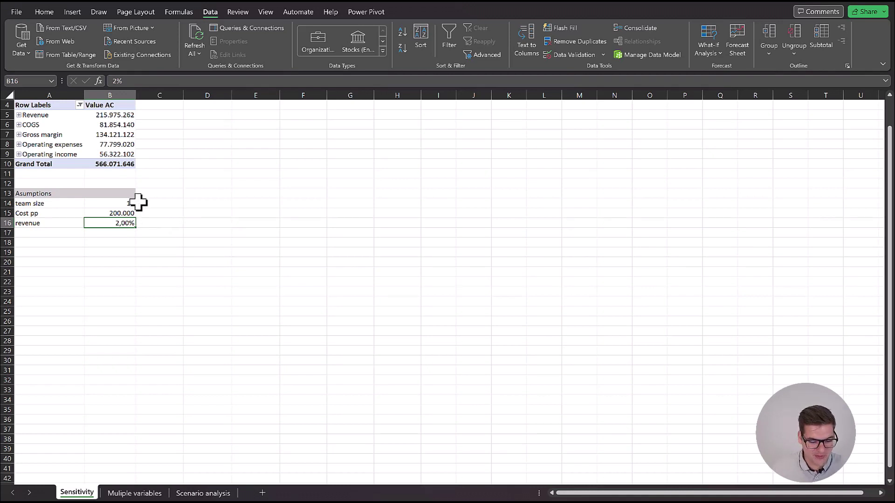
left_click(45, 119)
Copy the pivot's five account rows with values into A20:B24.
left_click_drag(44, 119, 108, 151)
key("ctrl+c")
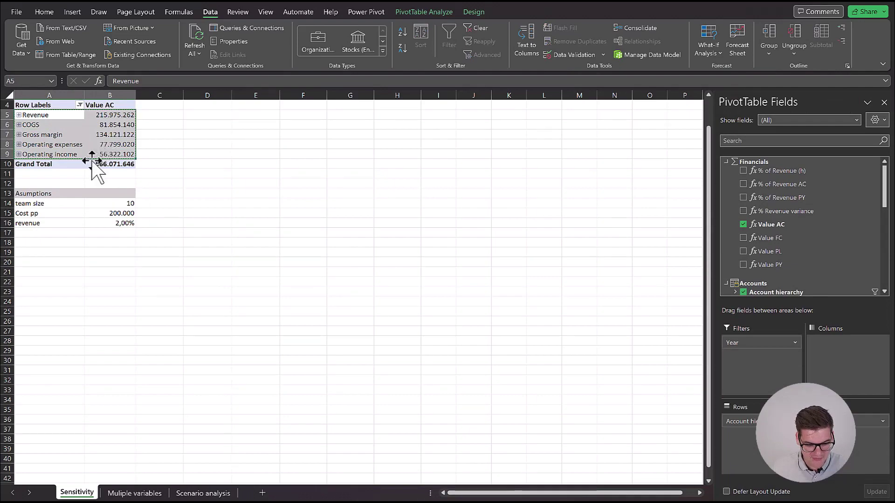
left_click(46, 272)
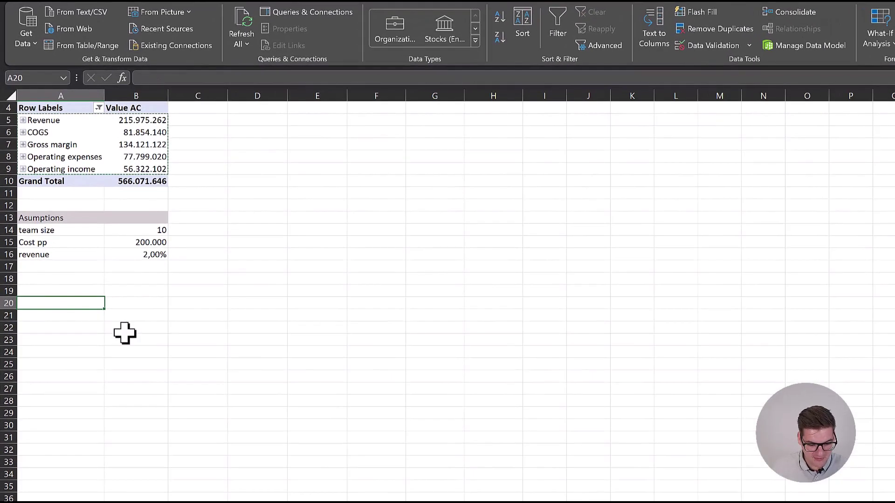
key("ctrl+v")
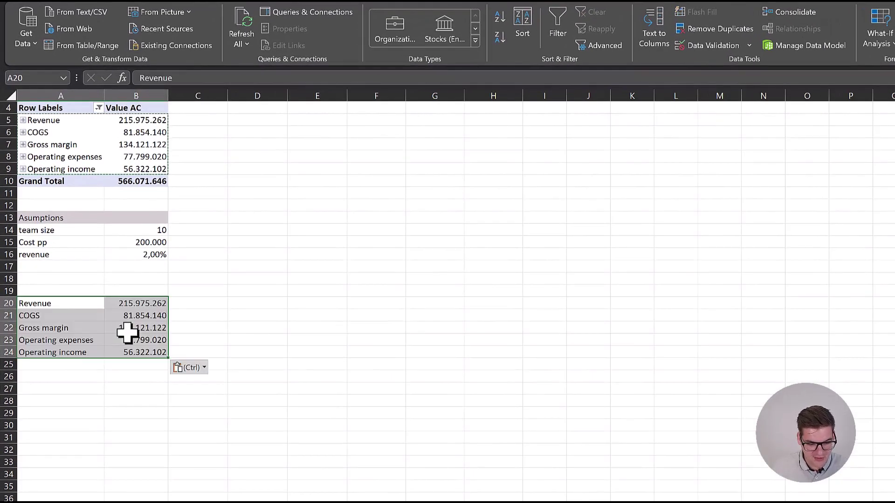
Head the value columns AC in B19 and FC in C19.
left_click(144, 289)
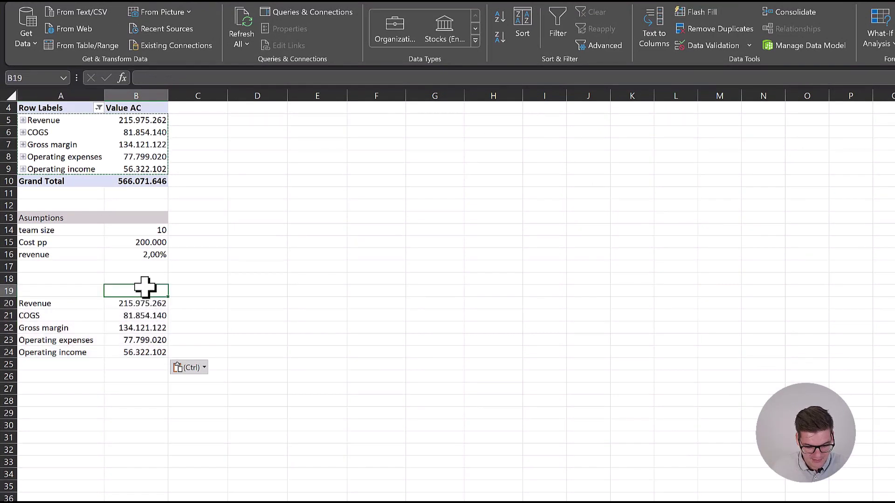
type("AC")
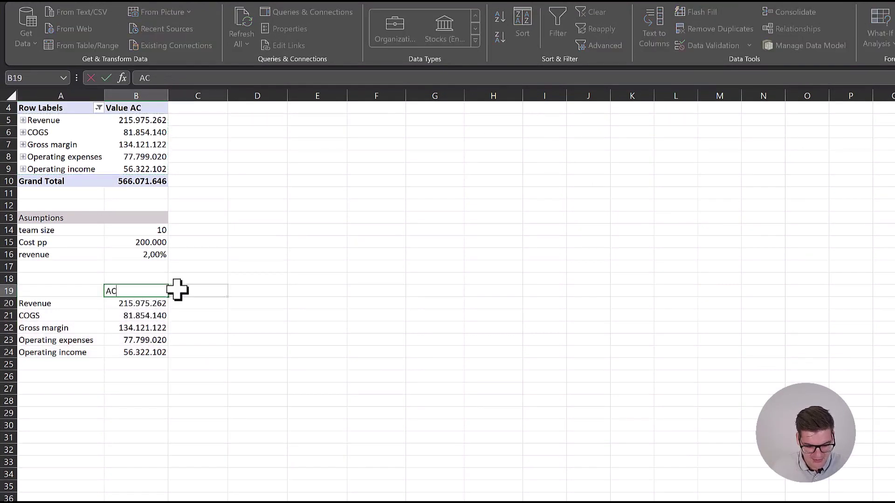
left_click(179, 290)
type("FC")
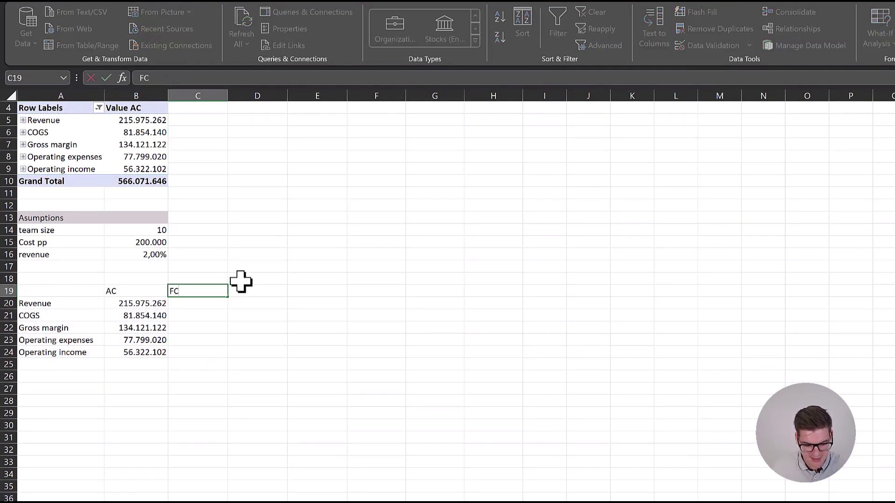
Try a GETPIVOTDATA pivot reference in C20, then delete it.
left_click(216, 303)
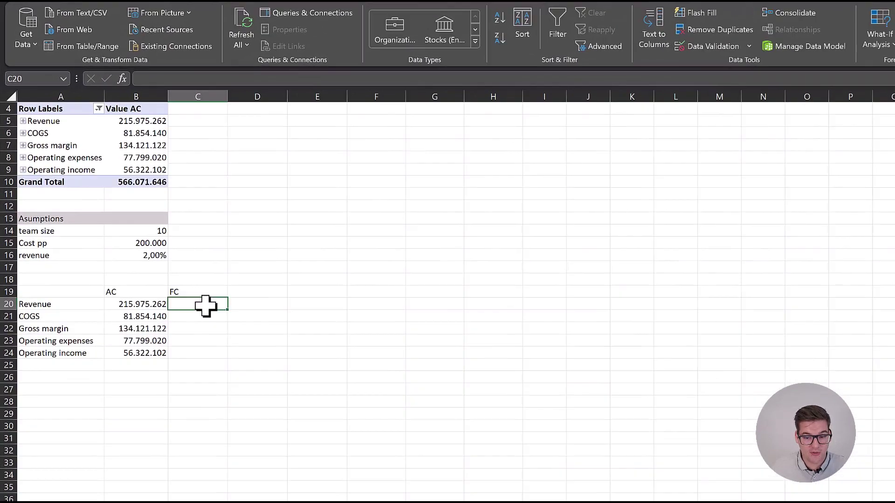
type("+")
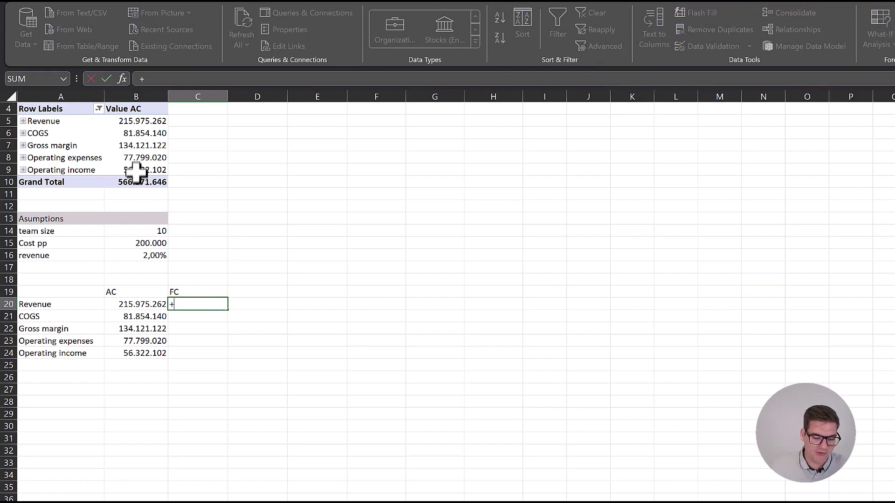
left_click(140, 157)
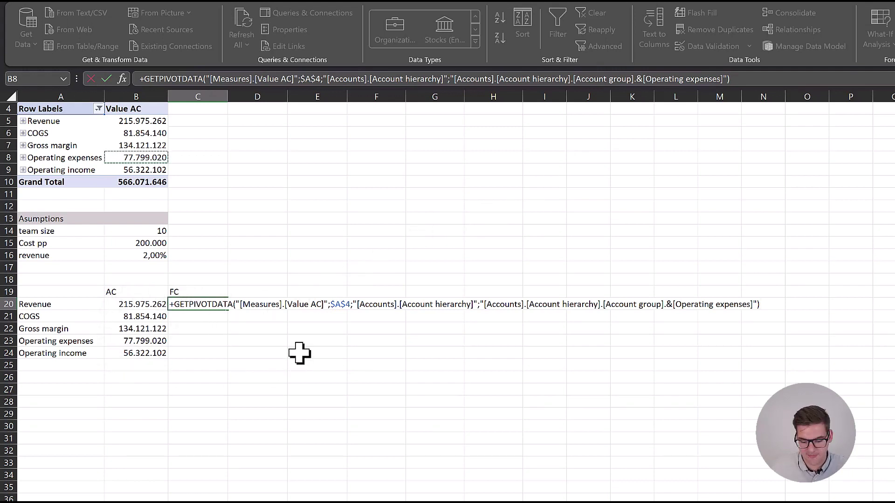
key("F2")
left_click(285, 342)
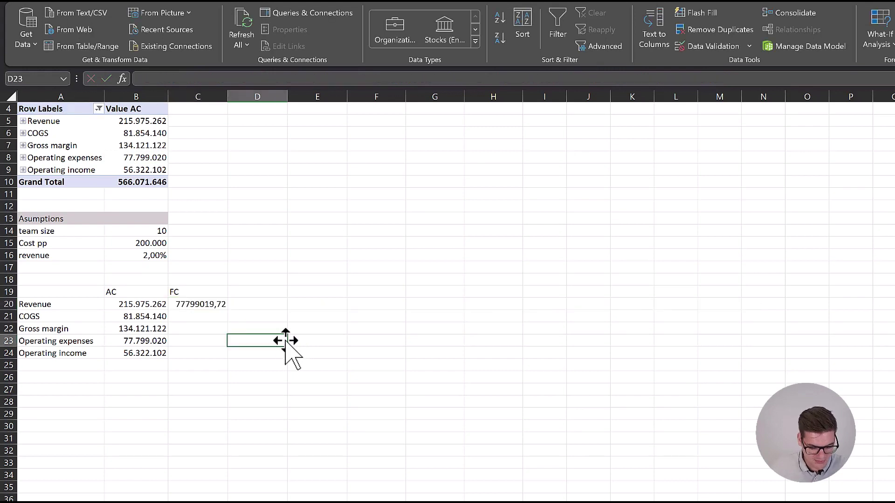
left_click(213, 308)
key("Delete")
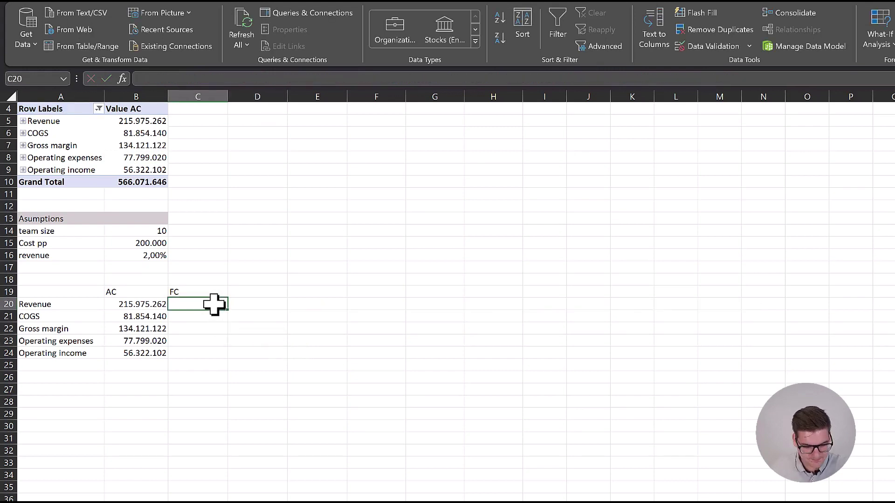
left_click(230, 343)
Enter =+B20+B20*B16 in C20 to forecast revenue of 220294767 at 2% growth.
left_click(199, 305)
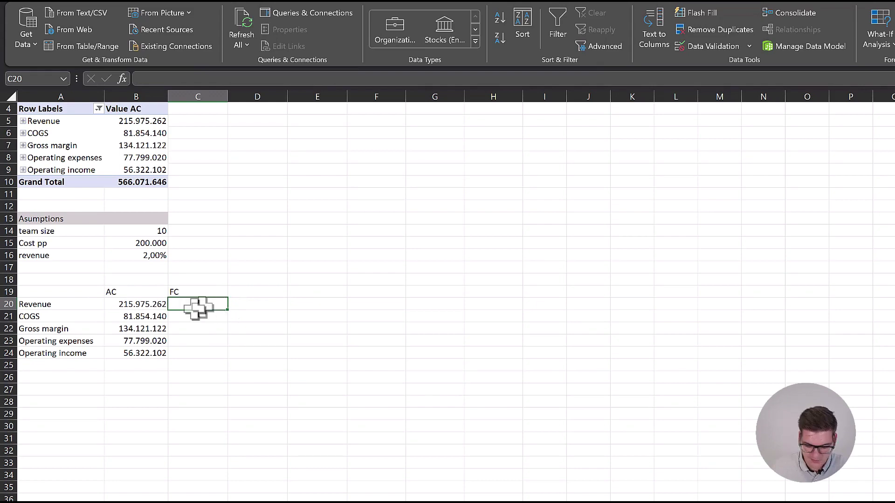
type("+")
left_click(128, 293)
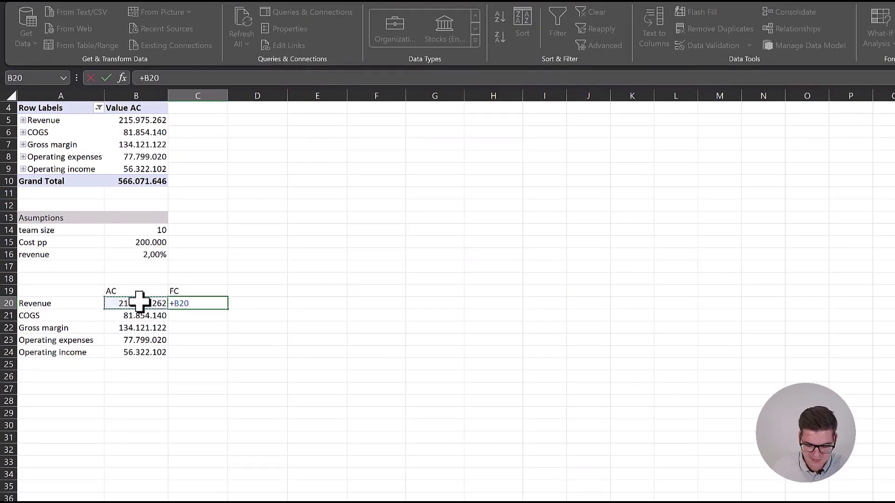
type("+")
left_click(139, 303)
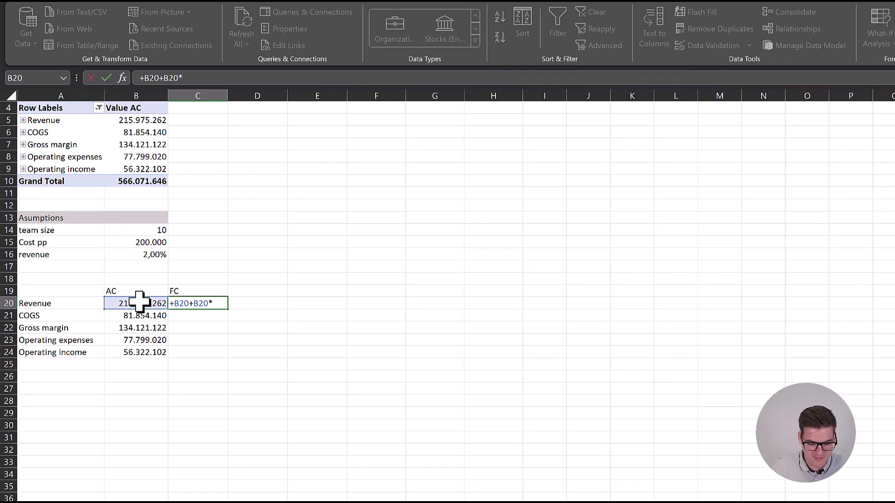
left_click(150, 255)
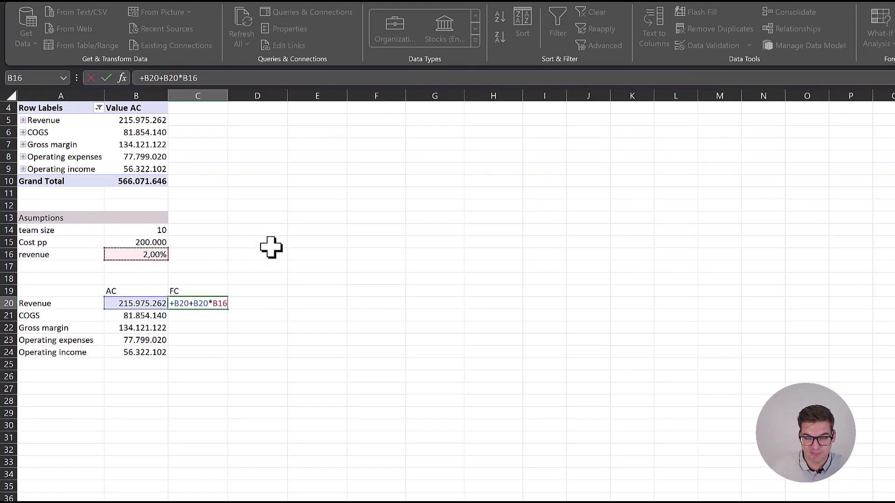
key("Return")
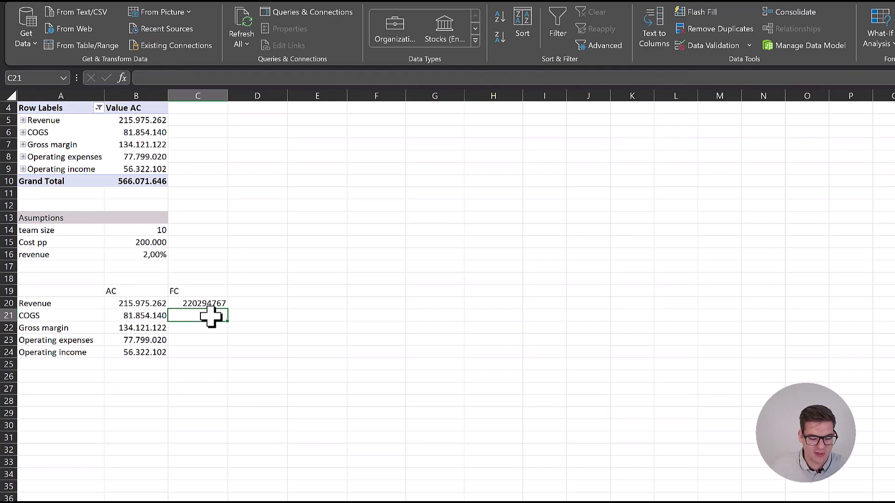
left_click(102, 267)
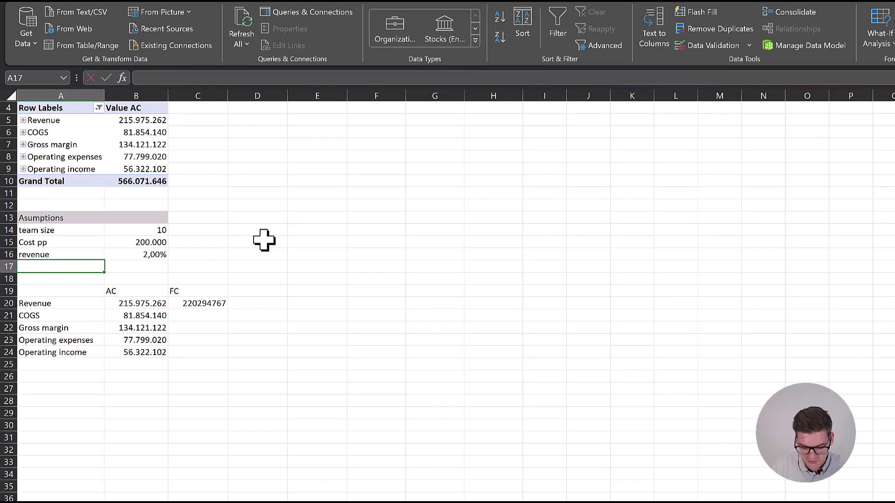
Add a cogs ratio assumption with B17 computed as =B21/B20.
type("cogs ratio")
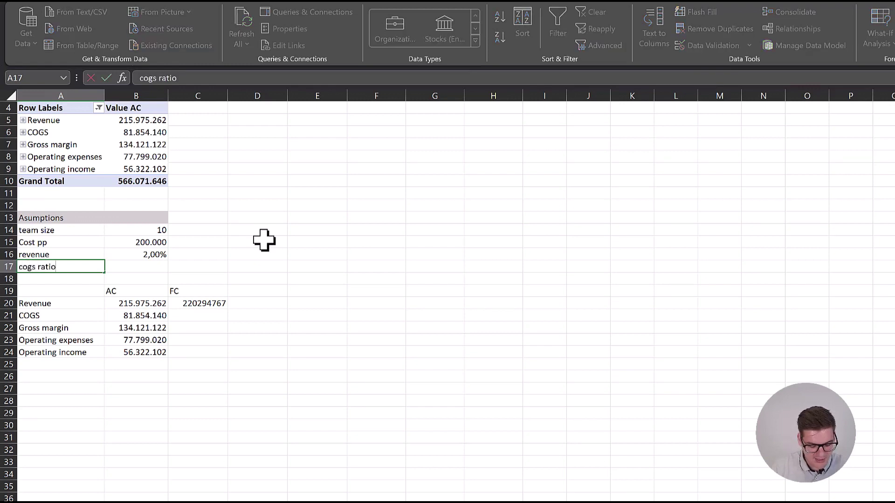
key("Tab")
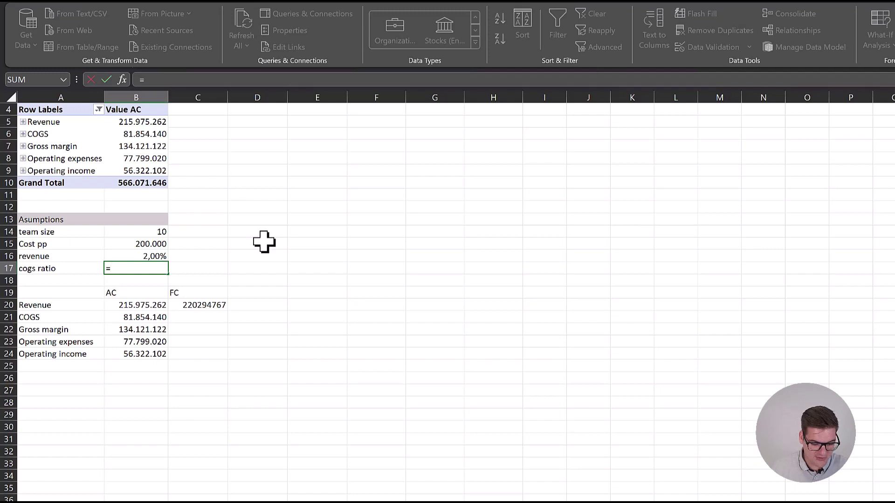
left_click(116, 321)
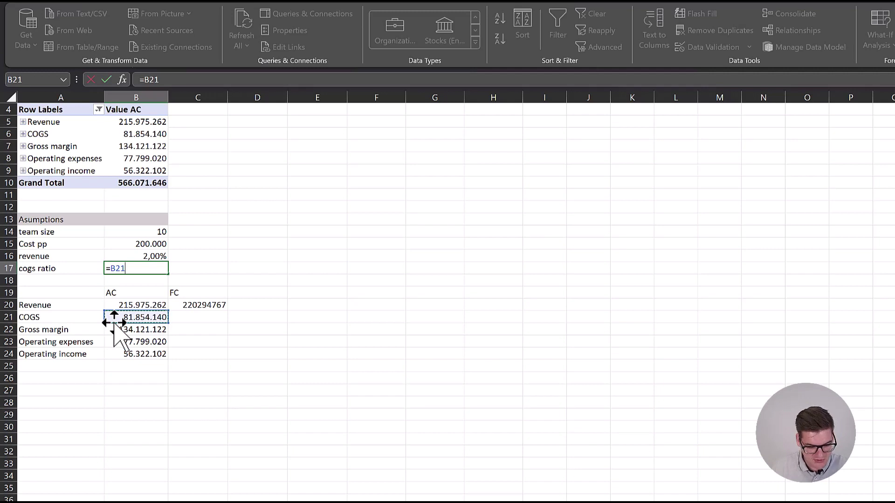
type("/")
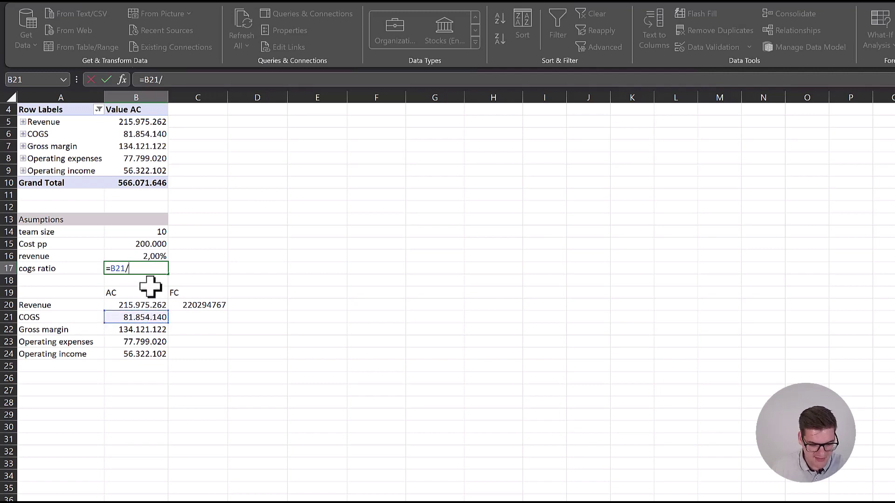
left_click(144, 304)
key("Return")
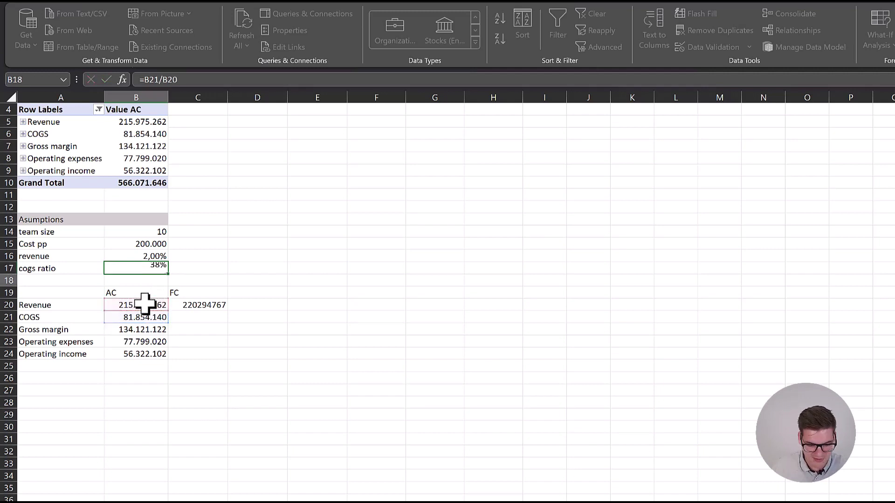
Enter +B21+B20*B16*B17 in C21 for a forecast COGS of 83491222,51.
left_click(198, 316)
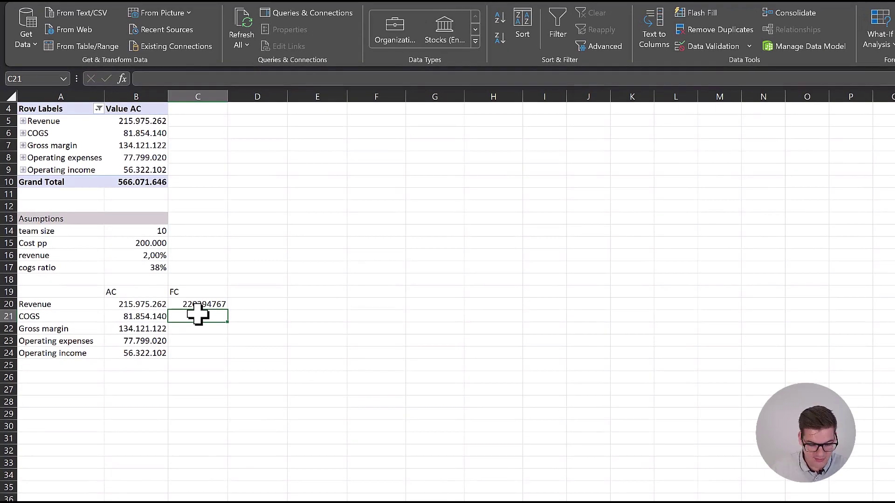
type("+")
key("Left")
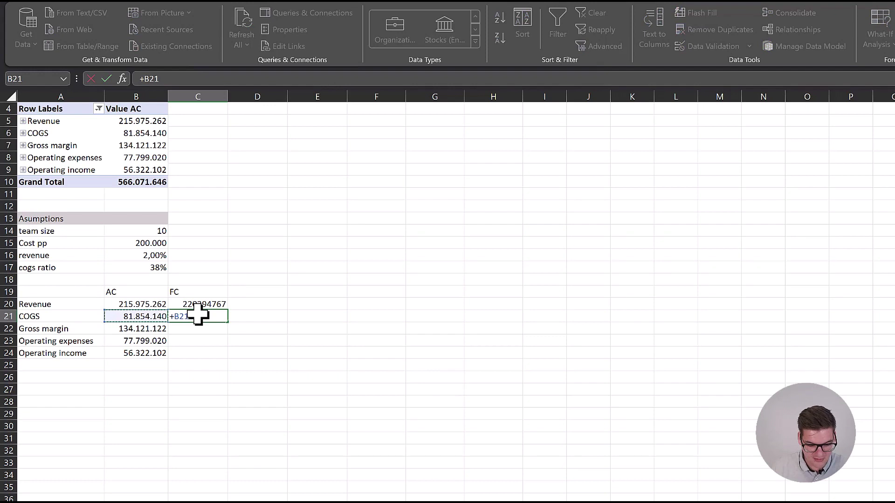
type("+")
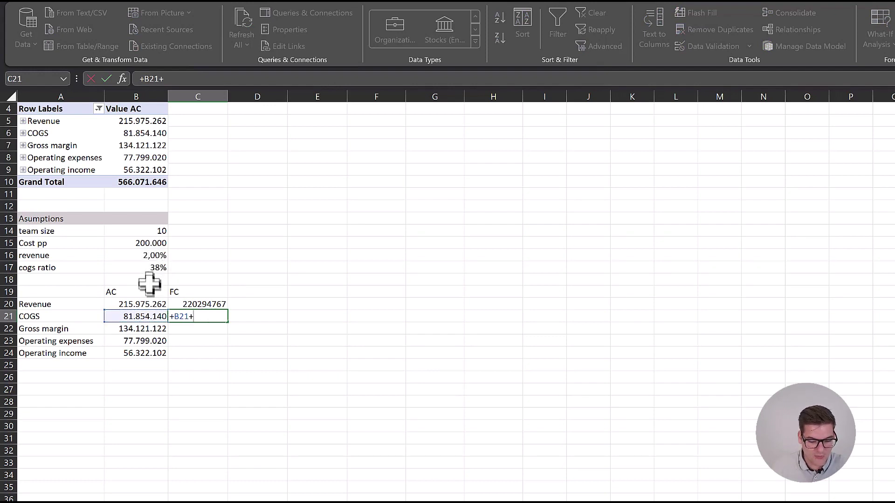
left_click(148, 303)
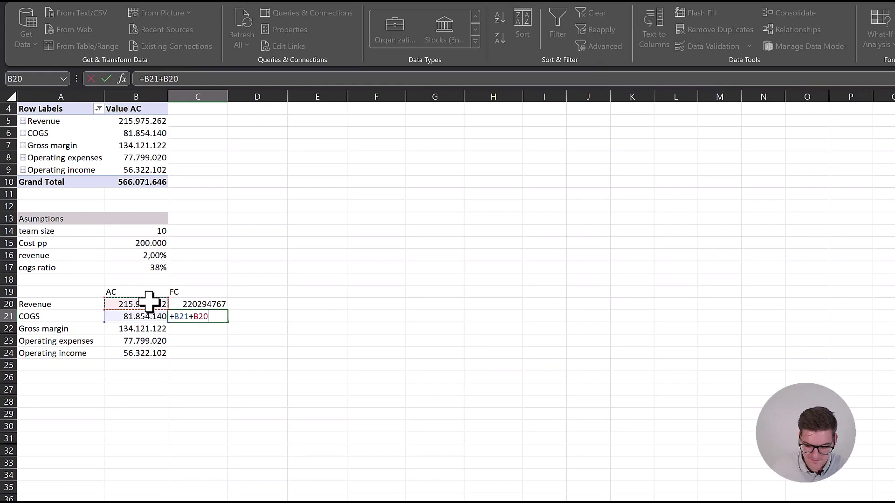
type("*")
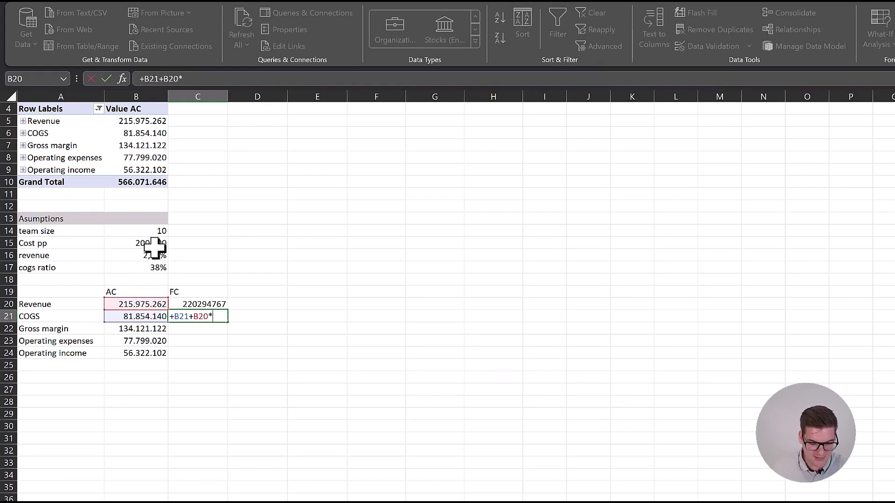
left_click(153, 254)
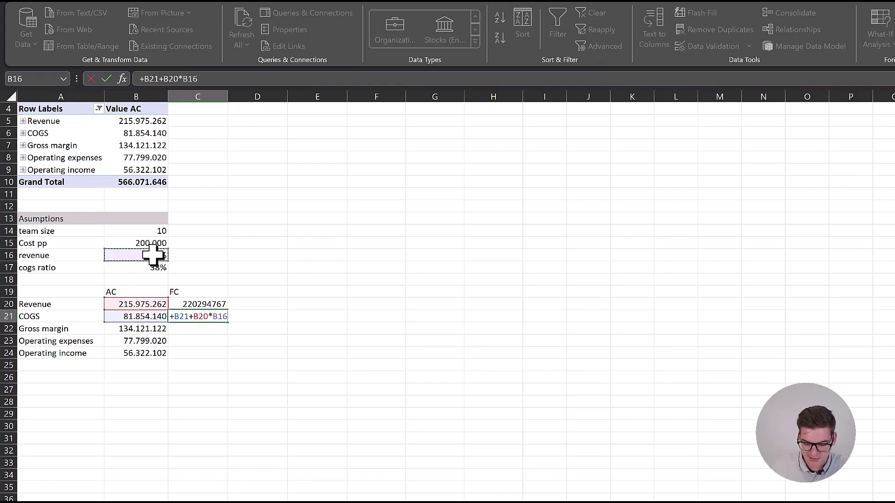
type("*")
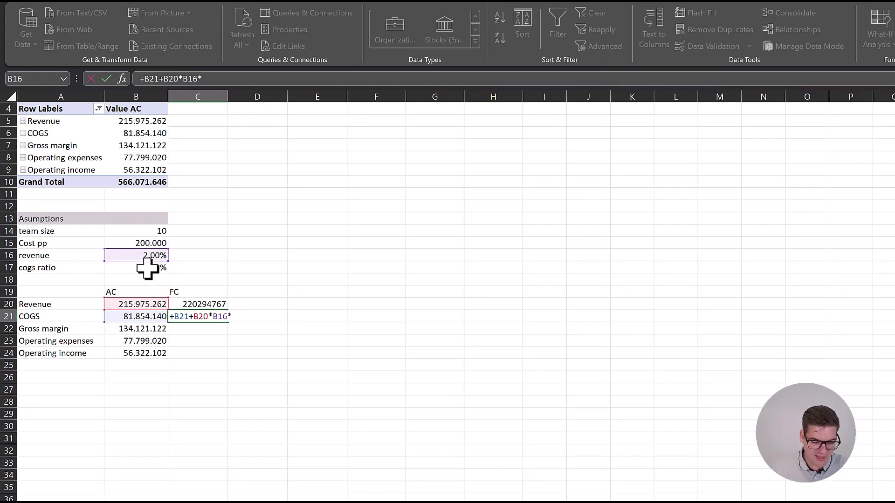
left_click(146, 267)
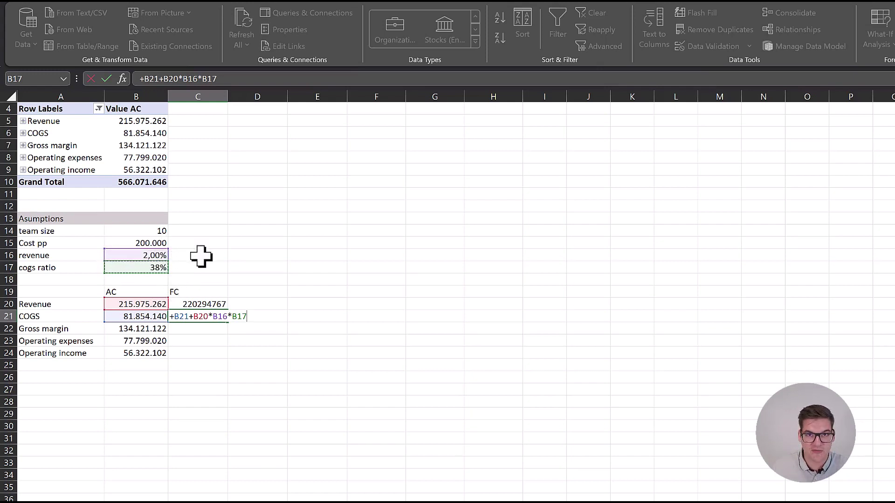
key("Return")
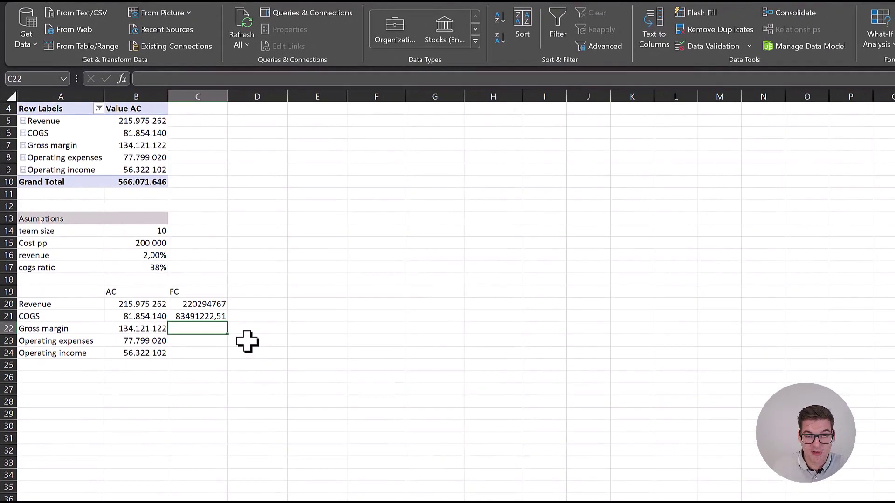
Enter +C20-C21 in C22 for a forecast gross margin of 136803544,5.
type("+")
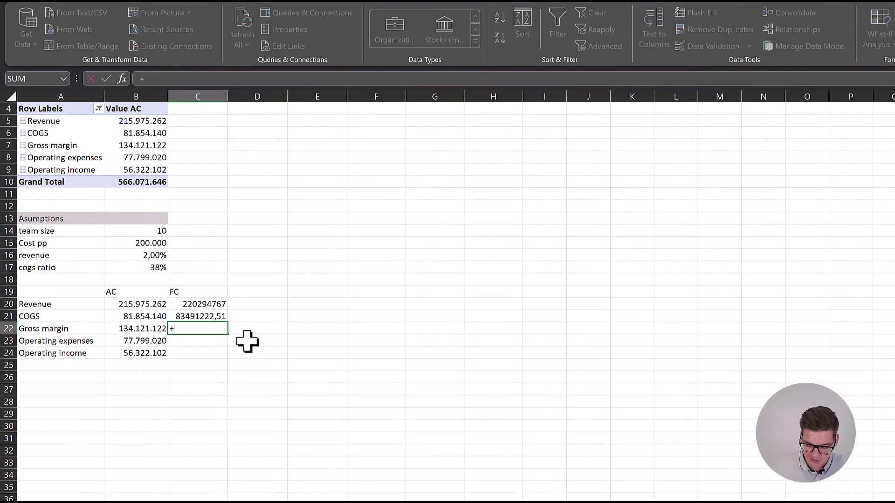
key("Up")
key("Up")
type("-")
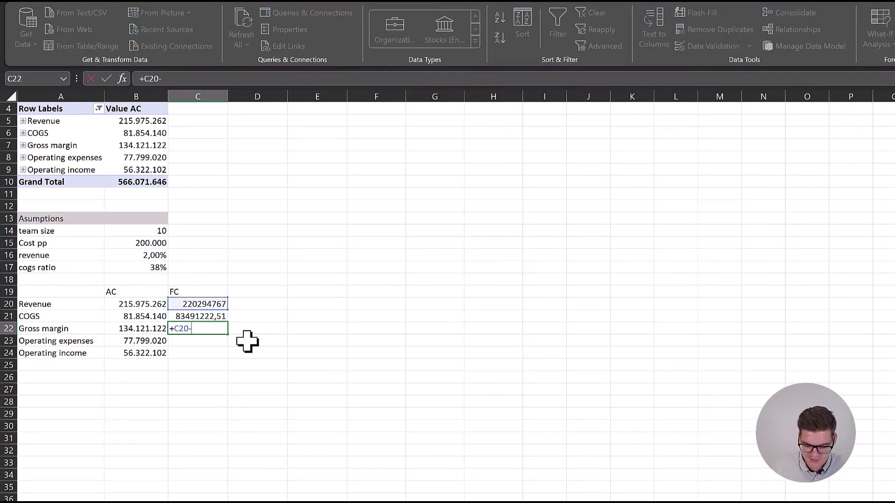
key("Up")
key("Return")
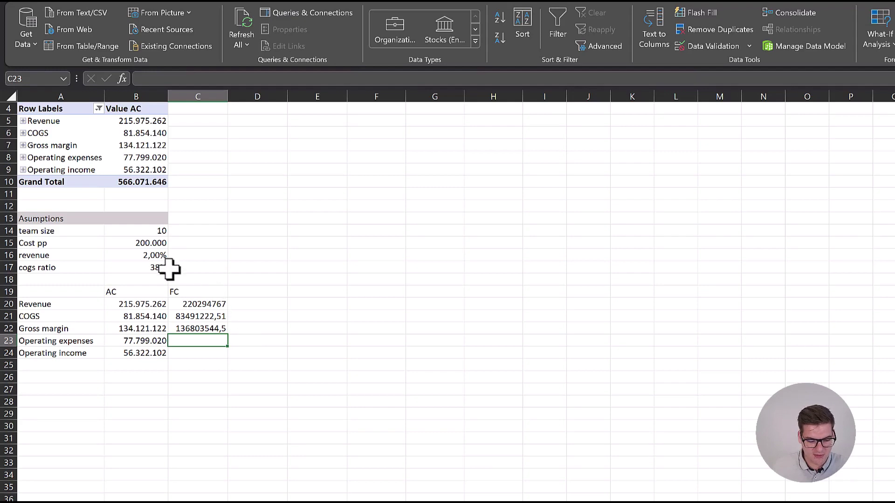
left_click(142, 244)
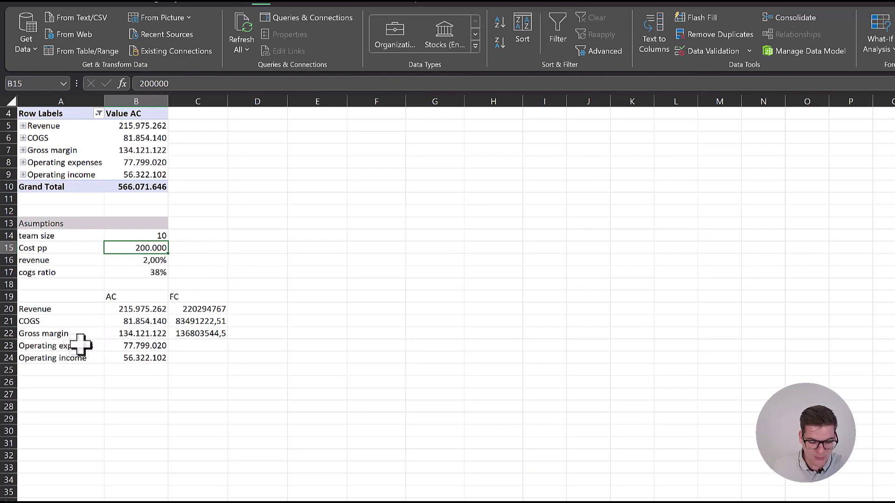
left_click(198, 345)
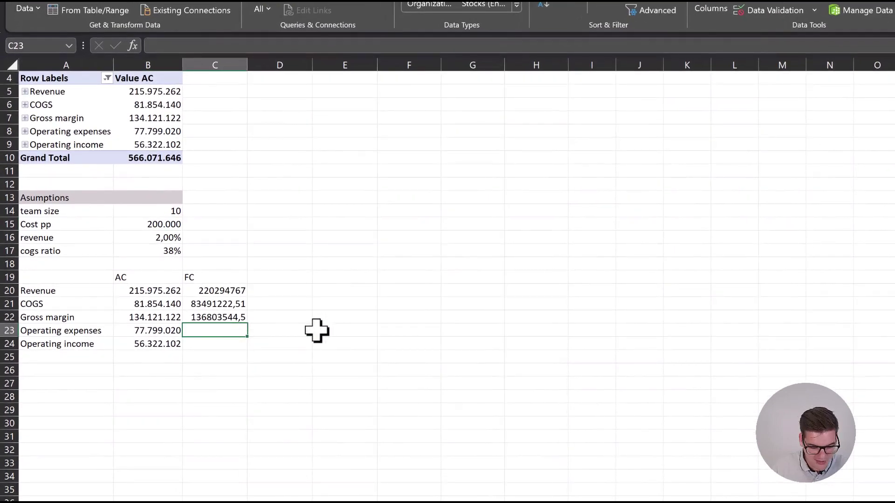
Enter +B23+B14*B15 in C23 for forecast operating expenses of 79799019,72.
type("+")
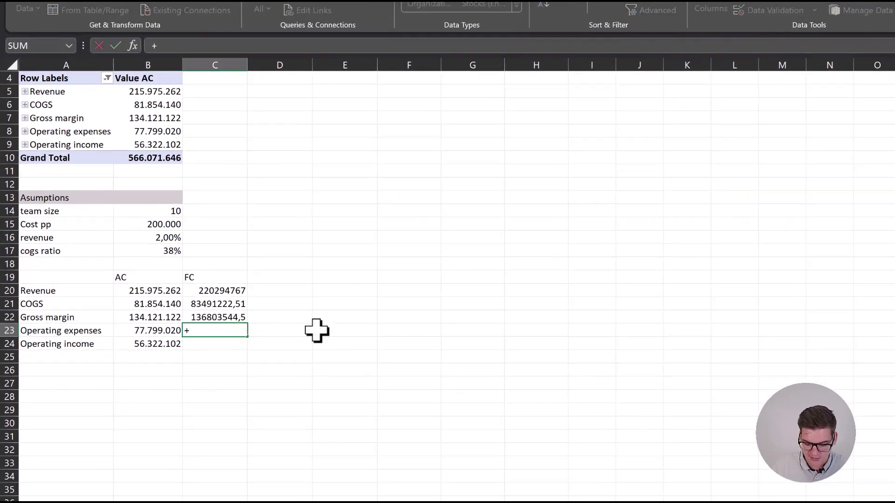
key("Left")
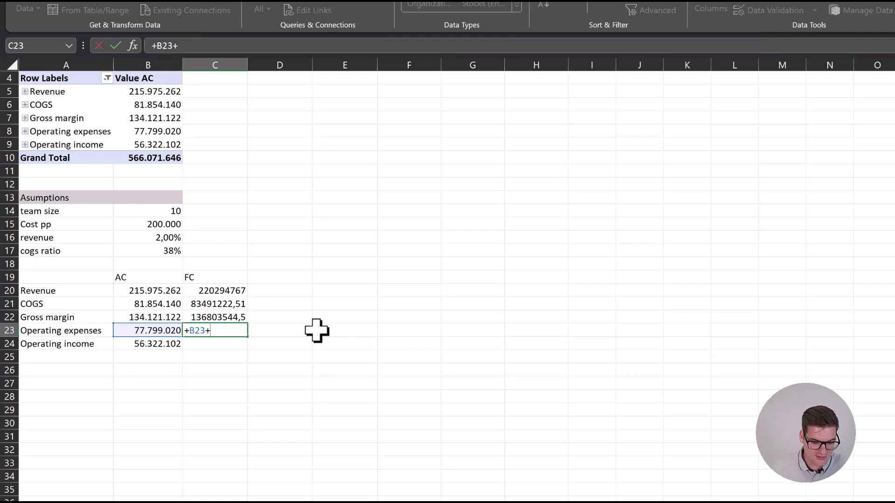
type("+")
left_click(169, 211)
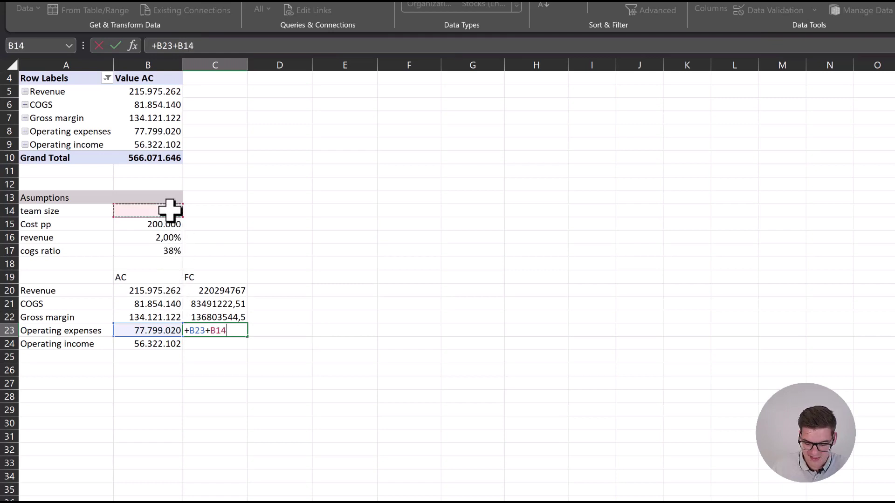
type("*")
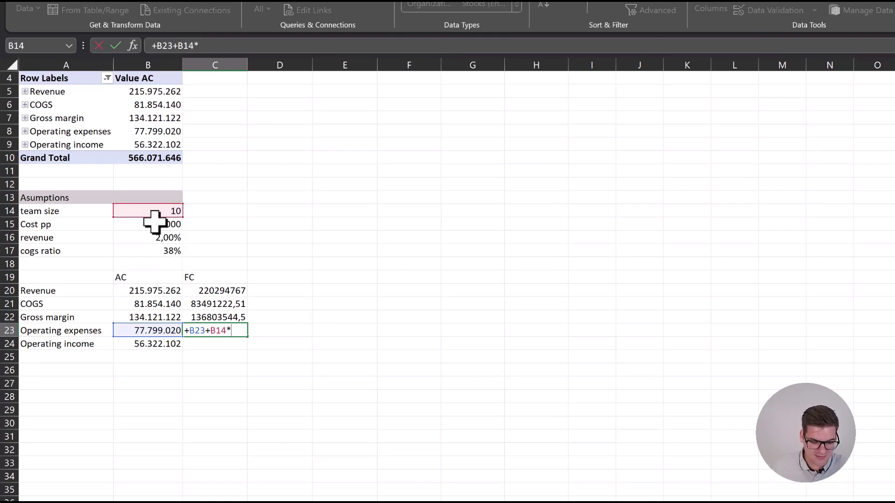
left_click(159, 224)
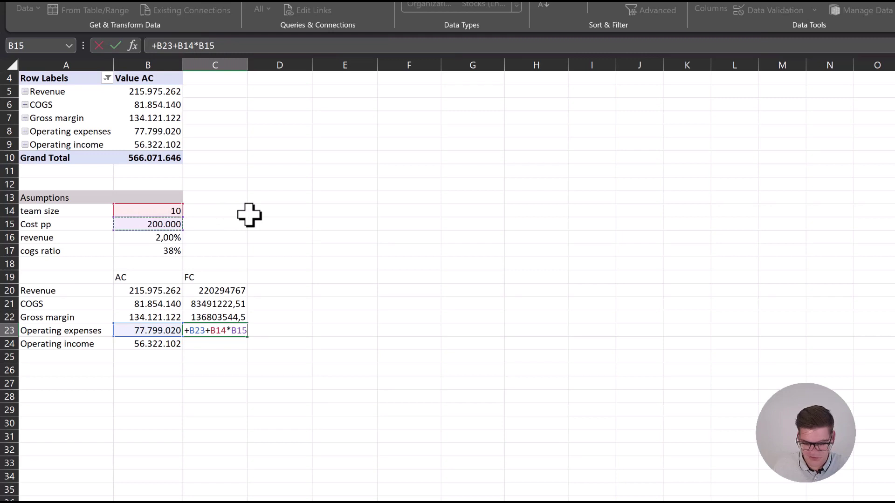
key("Return")
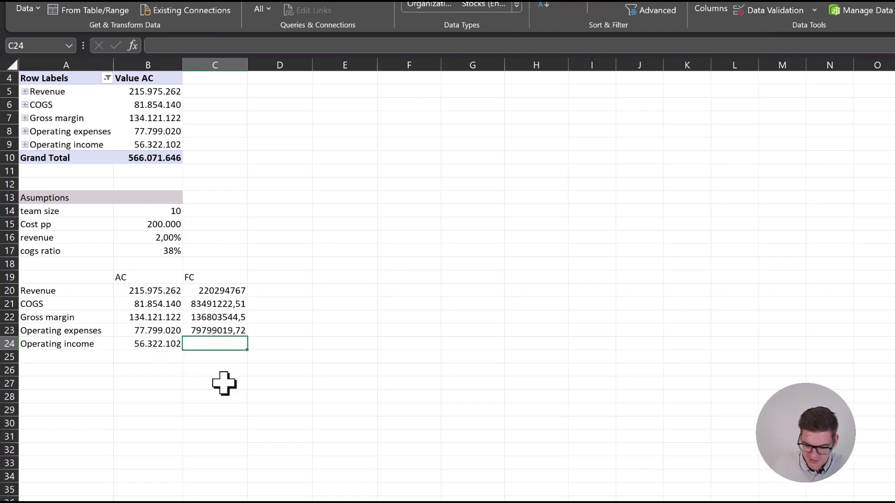
Enter +C22-C23 in C24 for a forecast operating income of 57004524,82.
type("+")
key("Up")
key("Up")
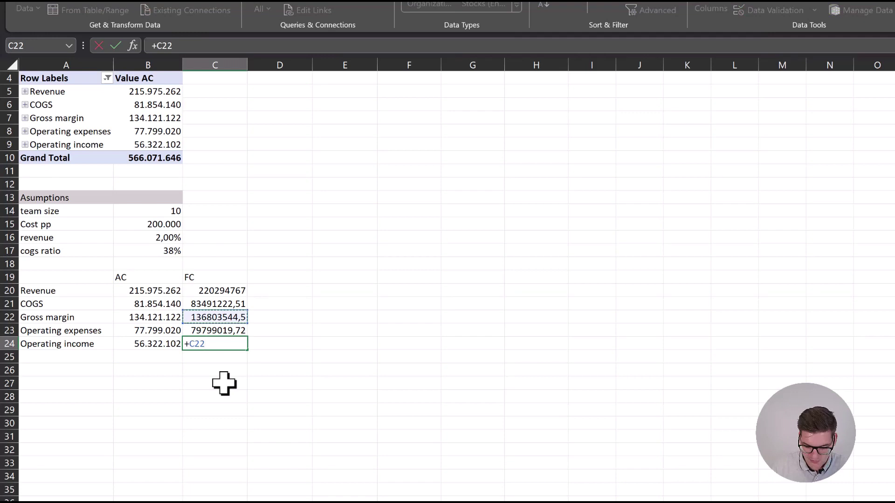
type("-")
key("Up")
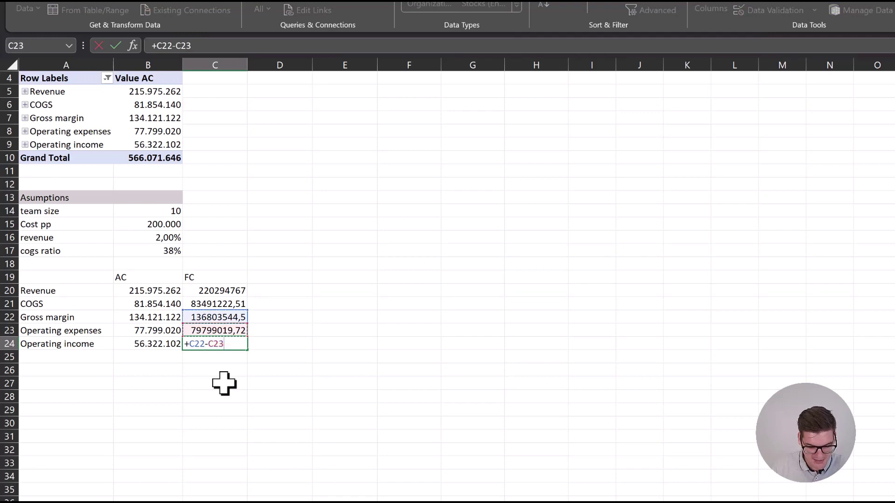
key("Return")
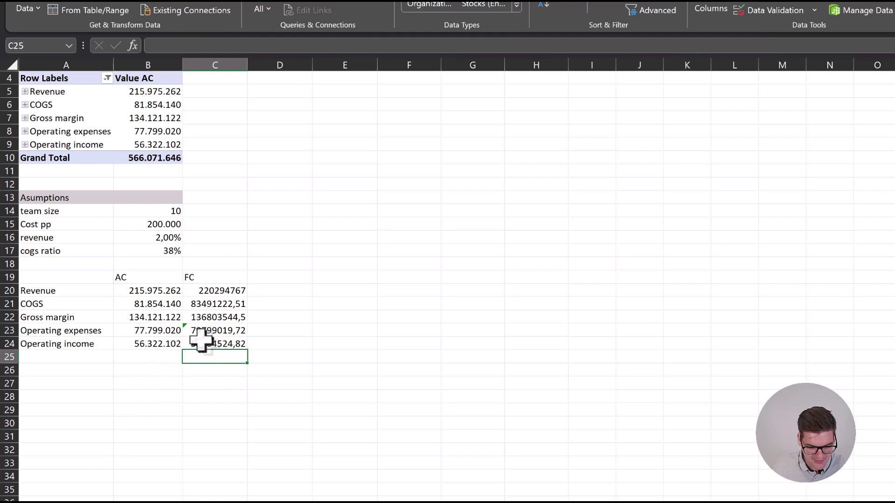
left_click_drag(171, 290, 234, 341)
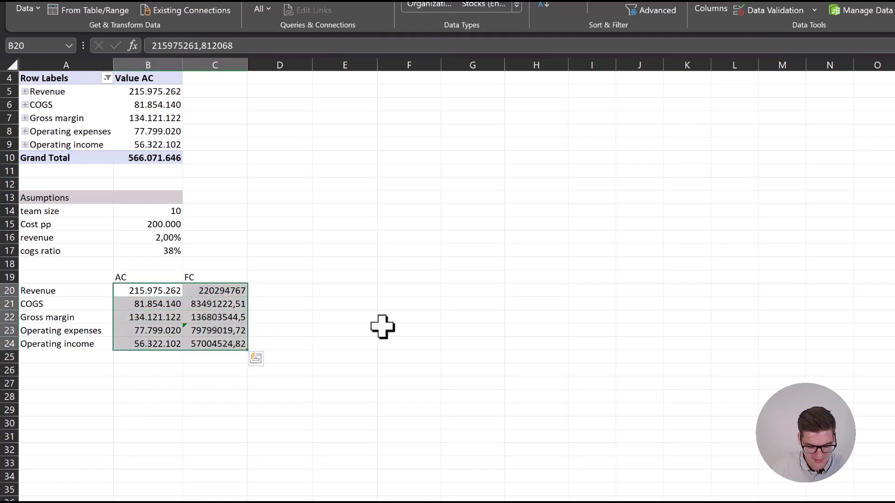
Format the AC and FC figures as whole numbers with thousands separators.
key("ctrl+shift+1")
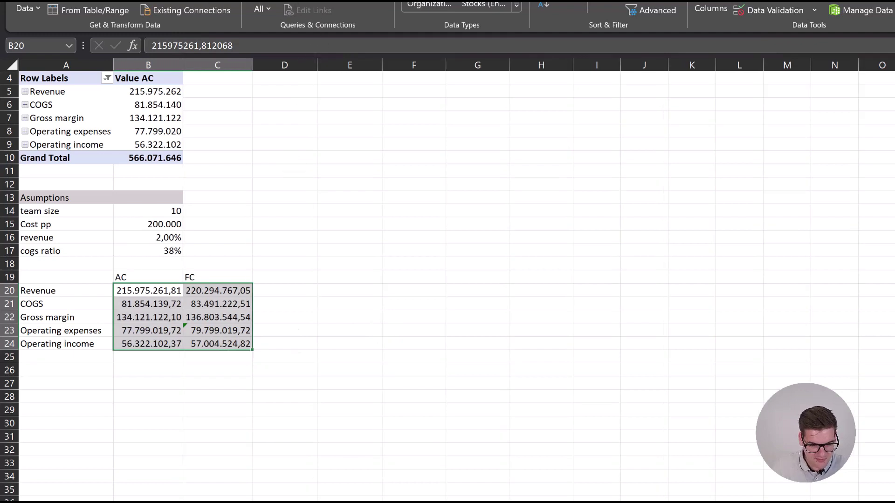
left_click(379, 4)
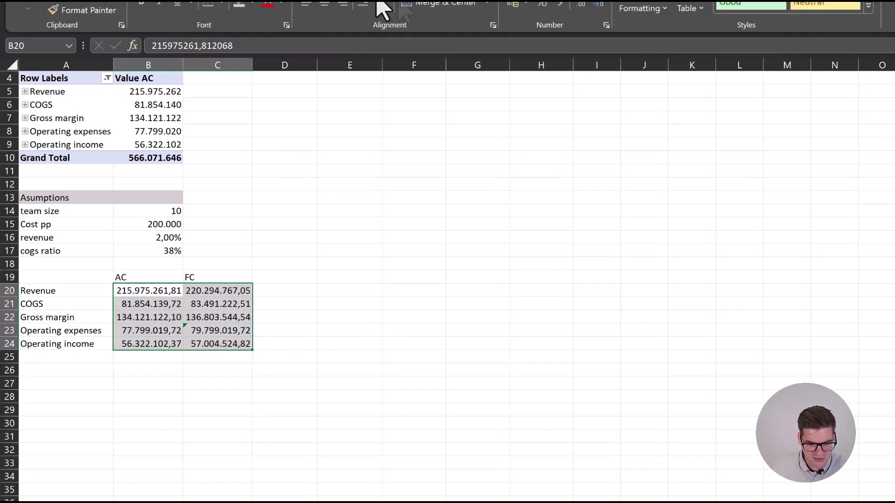
left_click(598, 5)
left_click(597, 6)
left_click(387, 303)
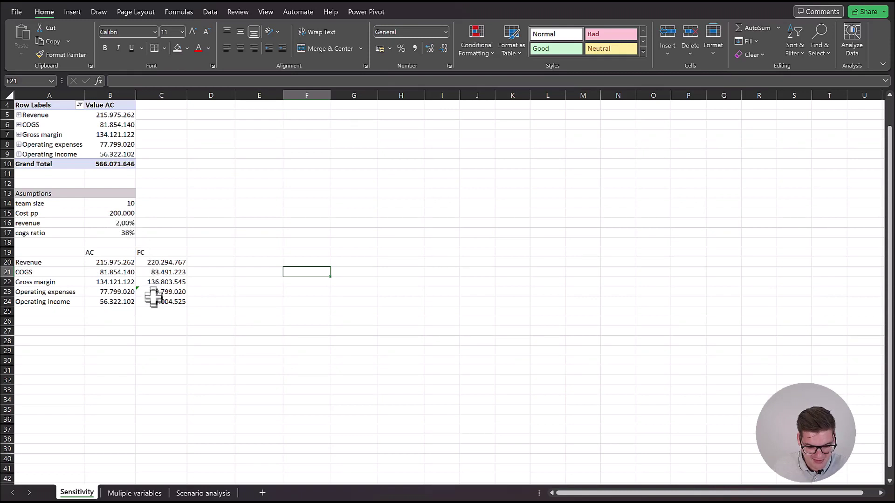
left_click_drag(127, 305, 140, 303)
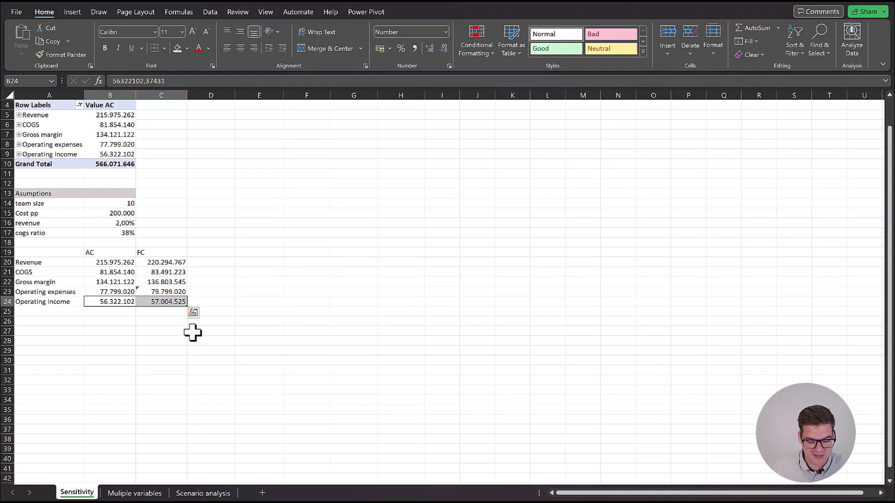
left_click(239, 320)
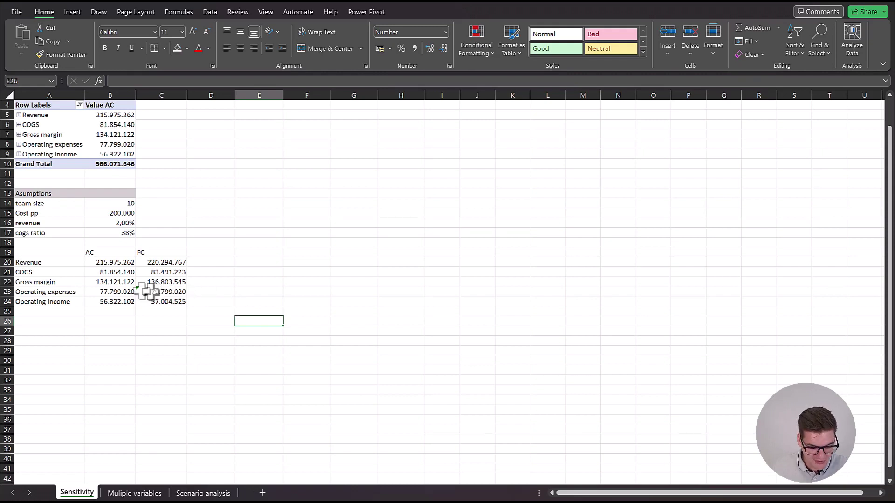
Copy the Revenue to Operating income labels into E20:E24.
left_click_drag(54, 261, 57, 300)
key("ctrl+c")
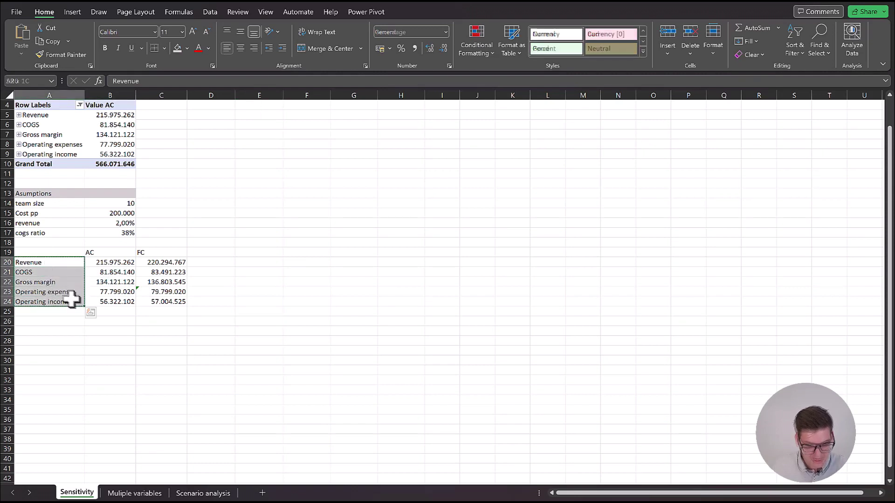
left_click(251, 264)
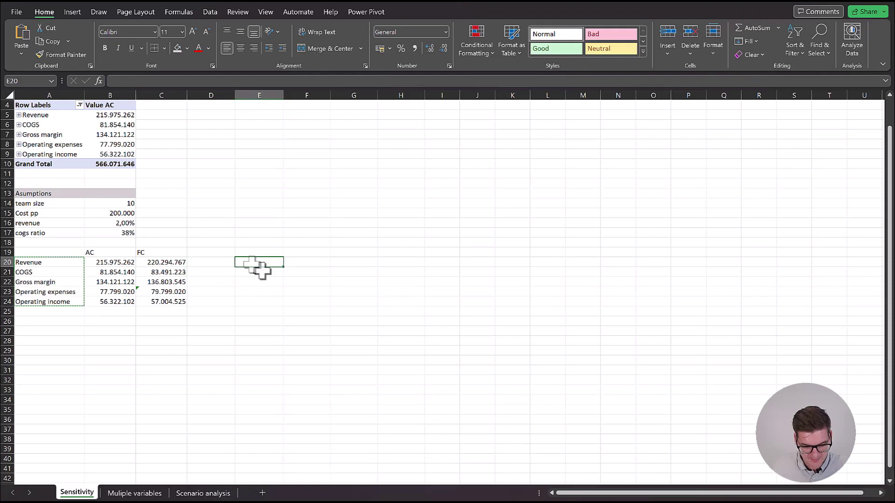
key("ctrl+v")
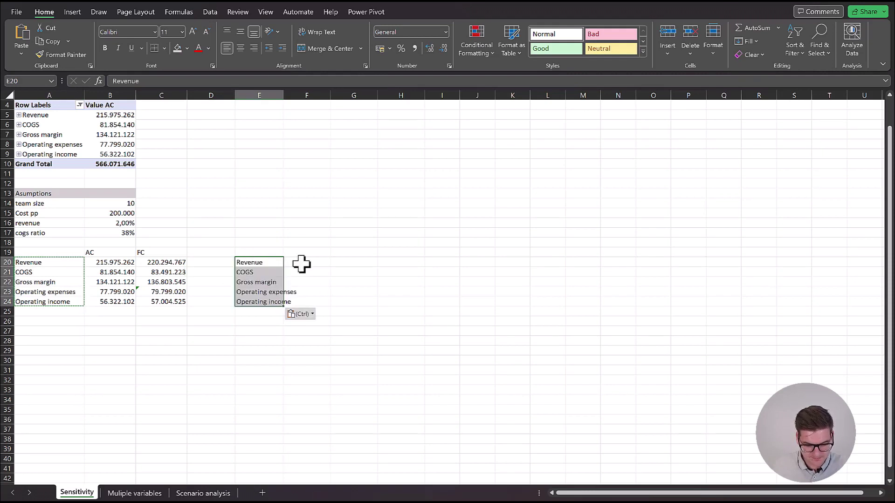
Link F20:F24 to the FC forecasts by entering =C20 and filling down.
left_click(307, 260)
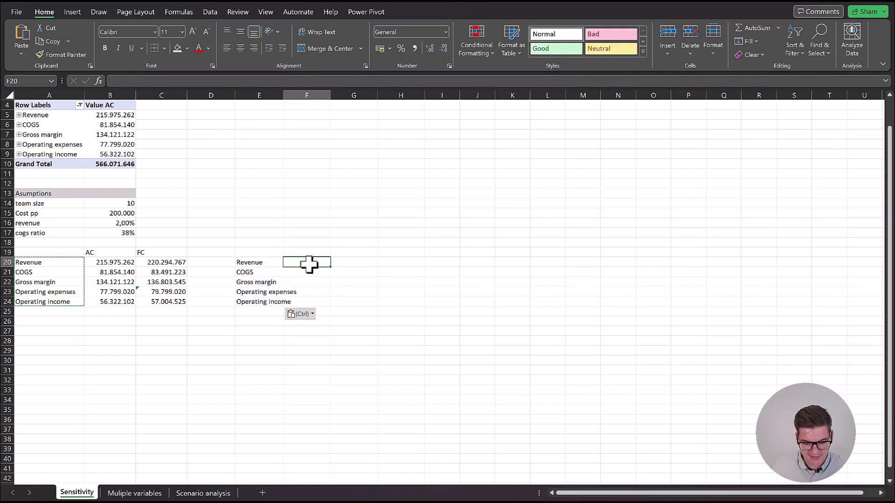
key("Escape")
type("=")
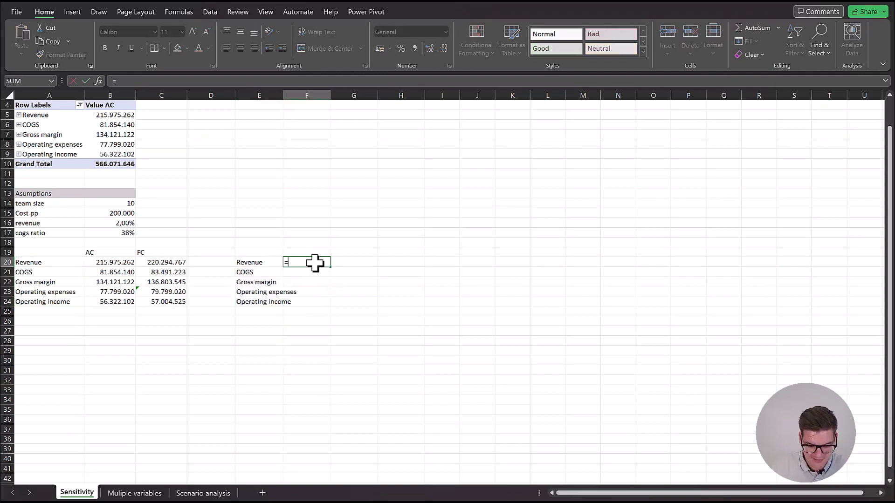
left_click(157, 262)
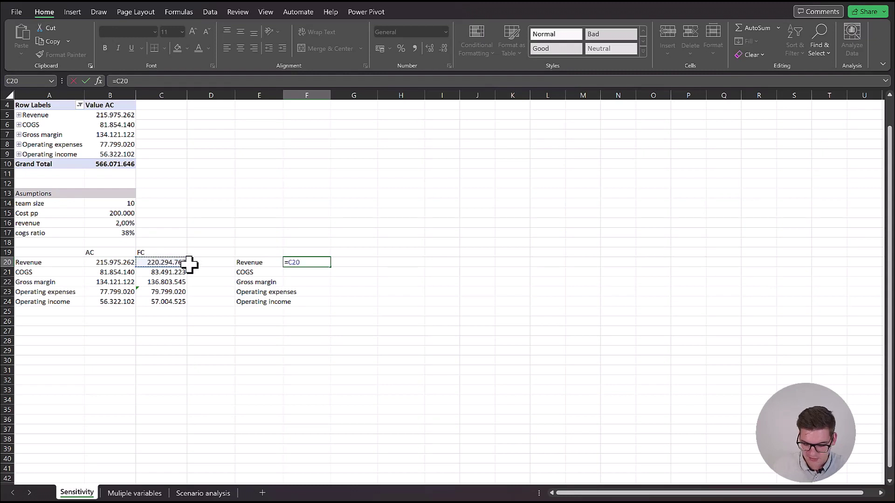
key("Return")
left_click(302, 262)
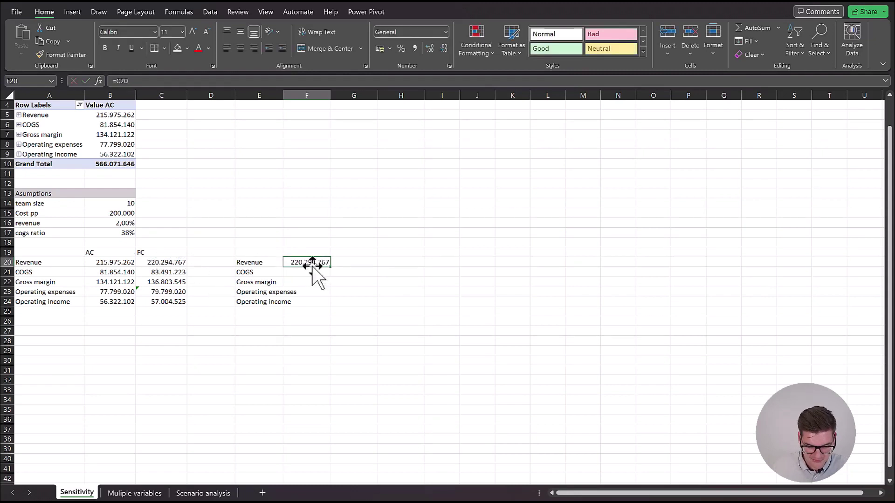
left_click_drag(329, 266, 325, 304)
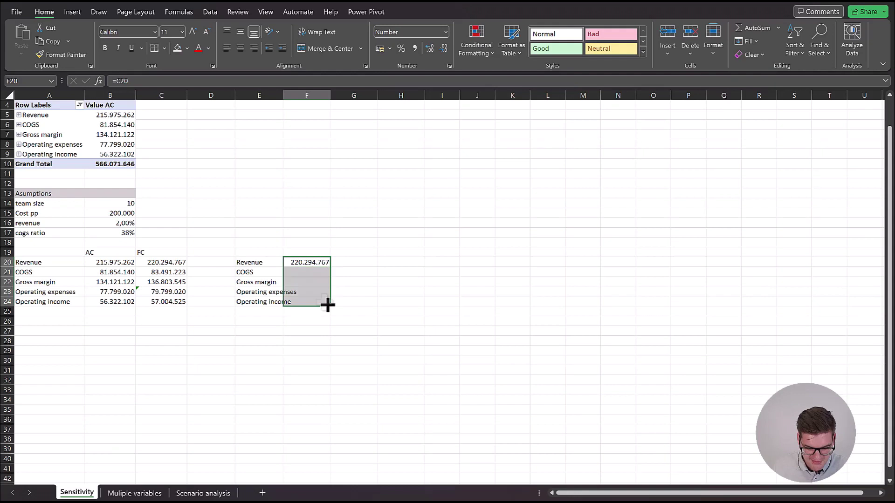
left_click(296, 329)
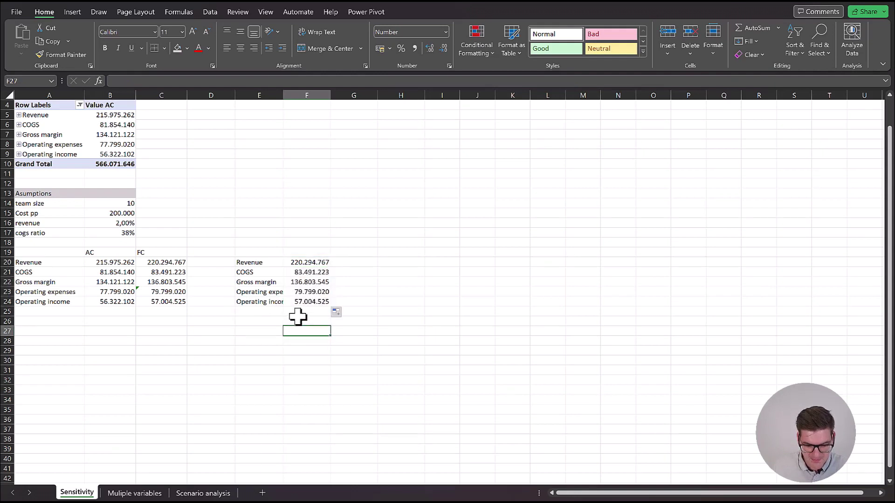
Type the 'scenarios' heading in G17 and enter first values 1 and 2 in G19:H19.
left_click(347, 242)
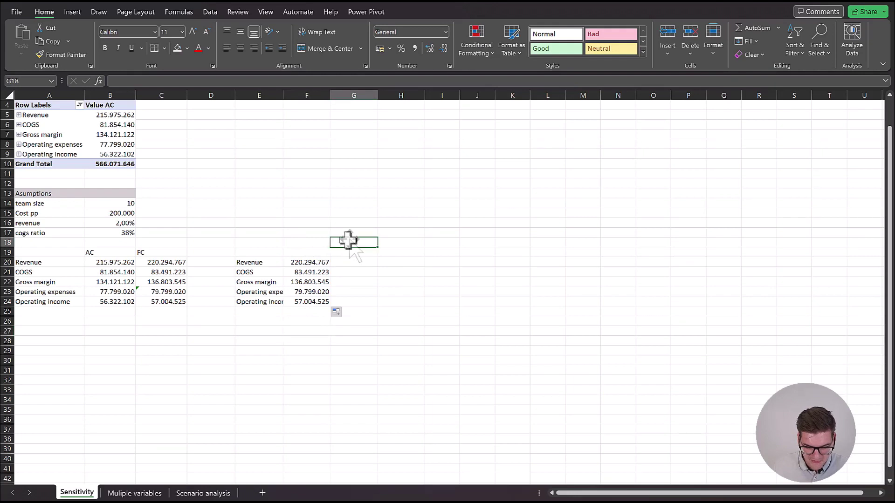
left_click(352, 234)
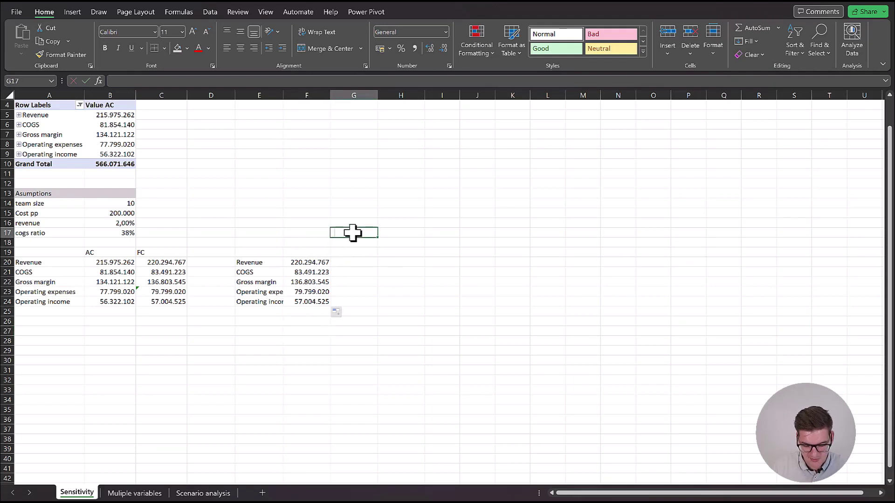
type("scenarios")
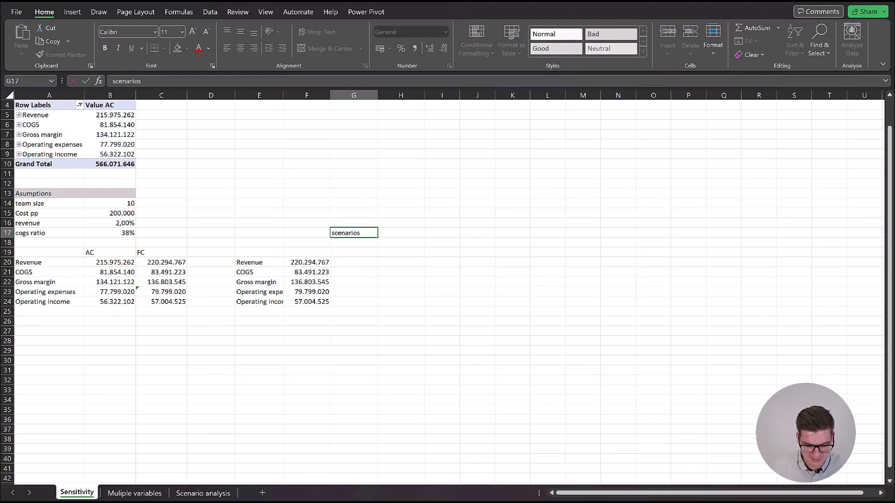
left_click(375, 341)
left_click(372, 251)
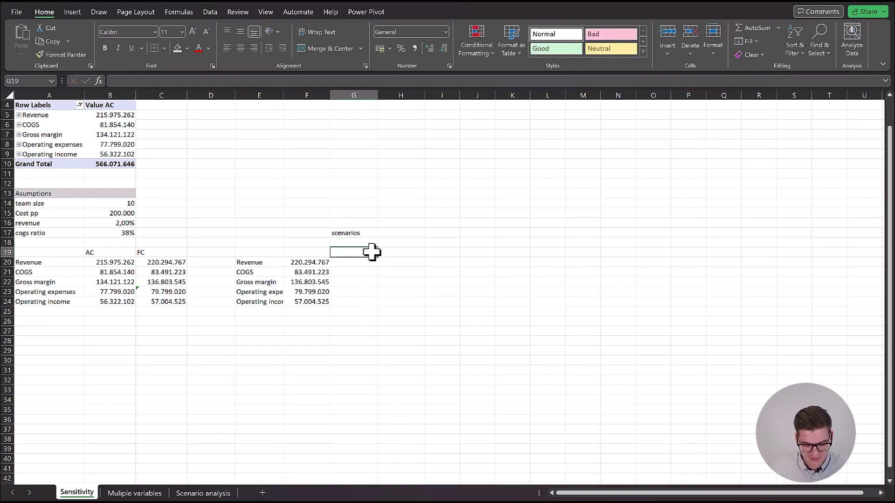
type("1")
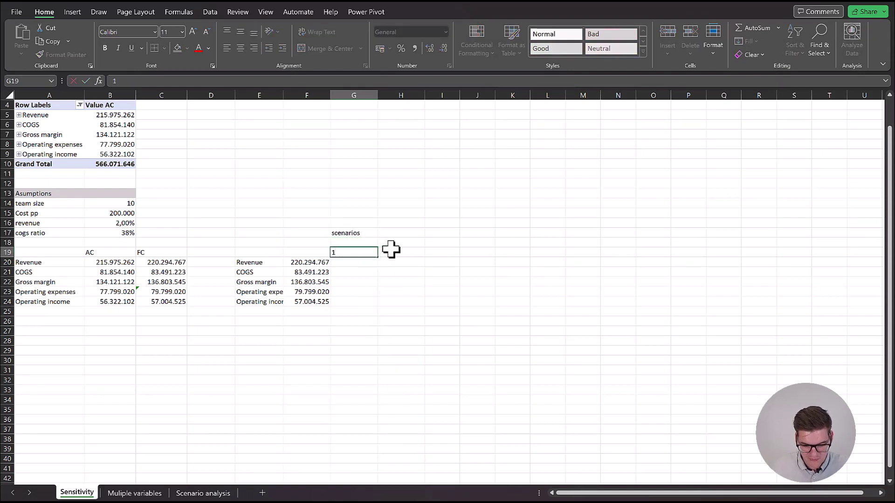
left_click(393, 249)
type("2")
left_click(438, 251)
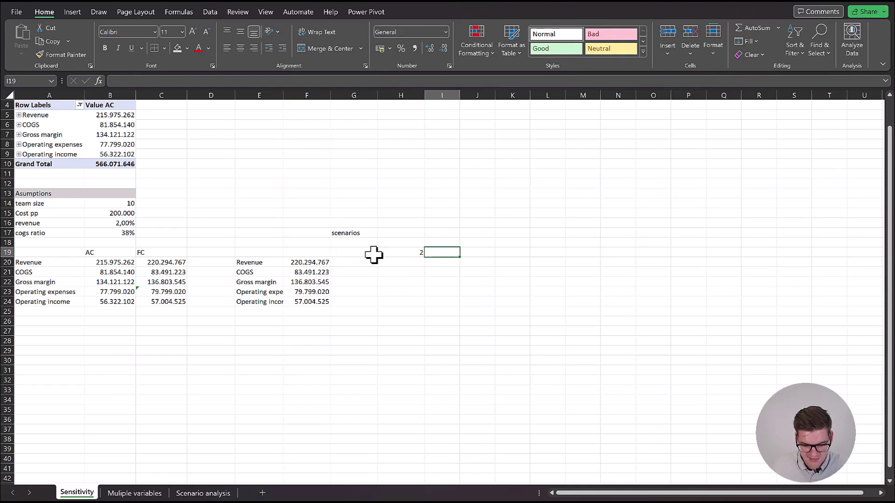
Apply Percent Style to G19:K19 and enter 1%, 2%, 3%, 4% and 5%.
left_click_drag(373, 254, 594, 251)
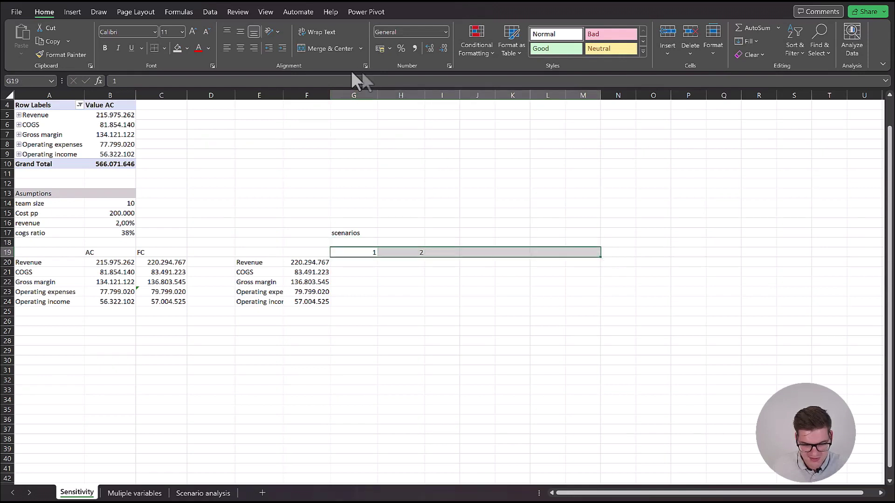
left_click(400, 48)
left_click(370, 248)
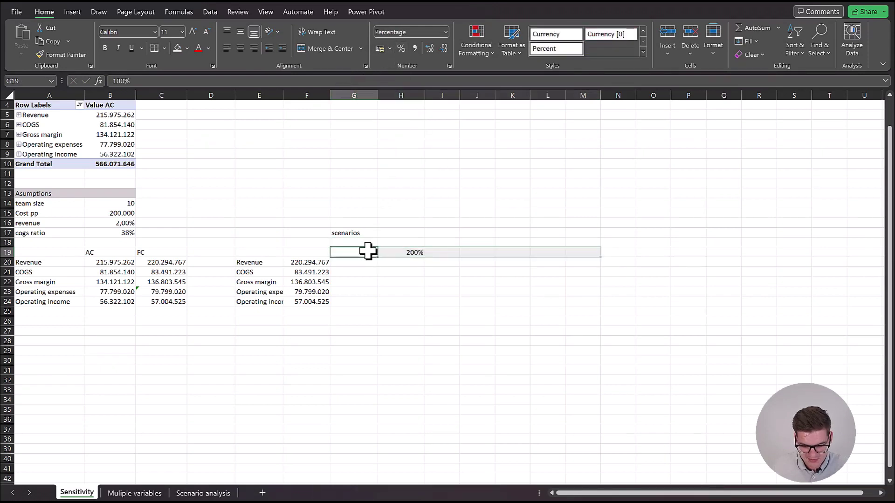
type("1")
left_click(417, 252)
type("2")
left_click(447, 252)
type("3")
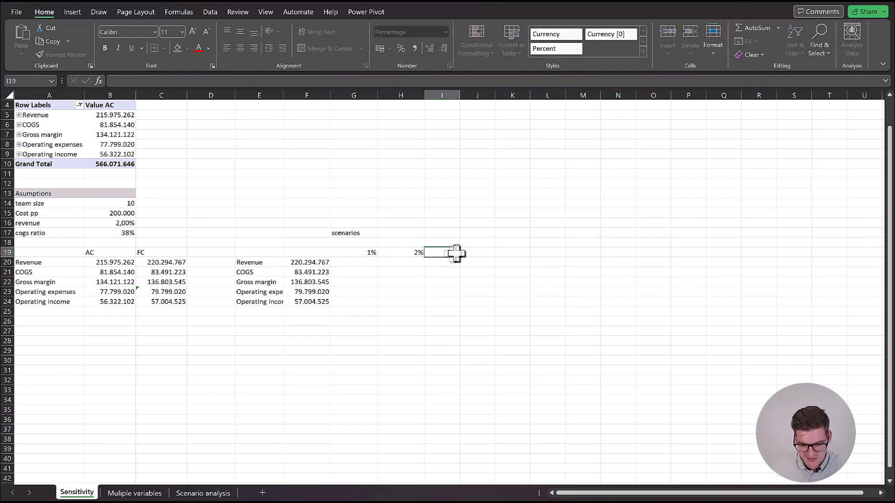
left_click(483, 252)
type("4")
left_click(513, 252)
type("5")
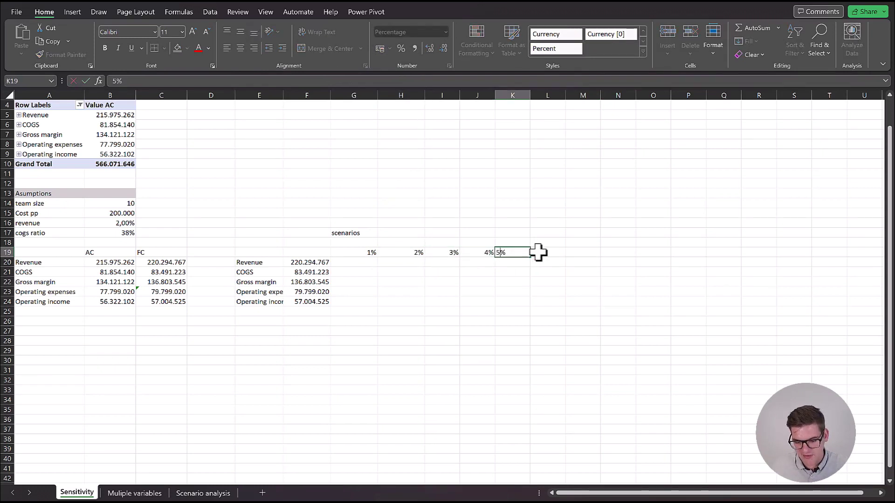
left_click(536, 263)
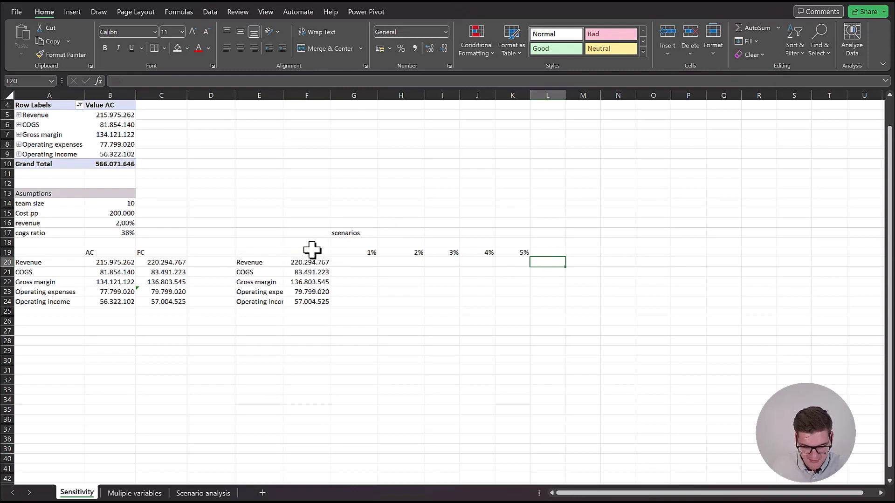
Link F19 to forecast operating income with =C24, then select the grid F19:K24.
left_click(160, 301)
left_click(324, 250)
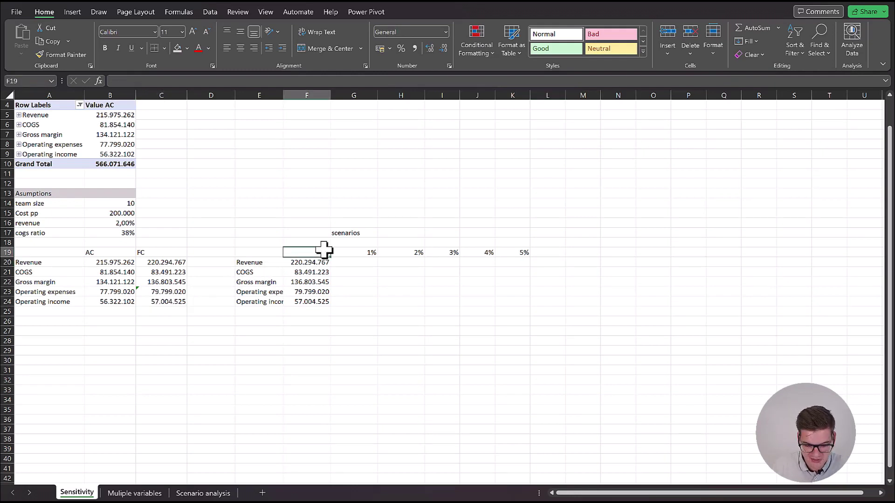
type("=")
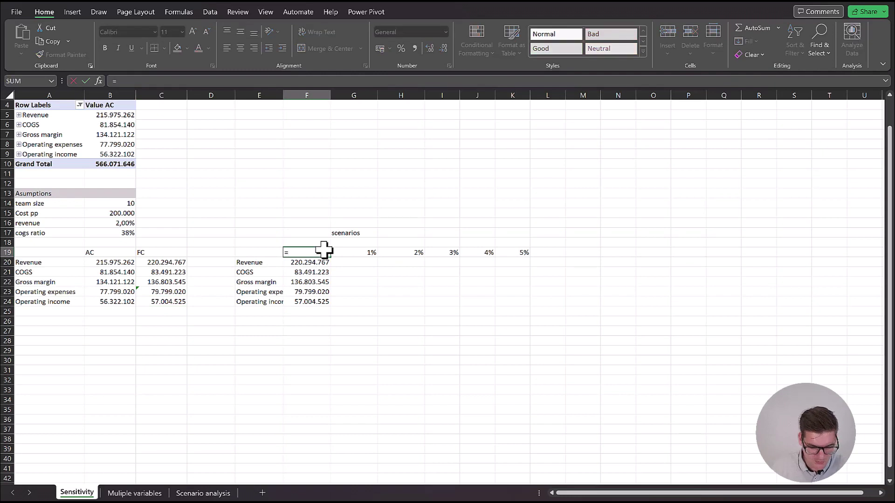
left_click(166, 302)
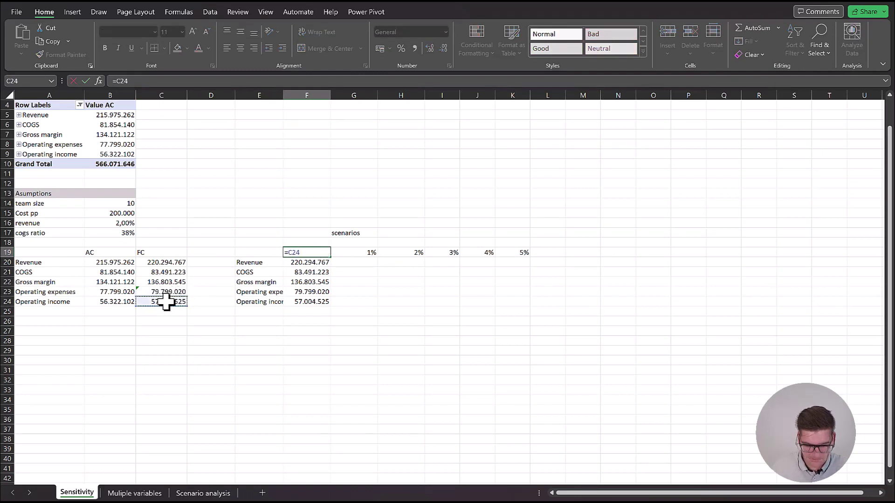
key("Return")
left_click(298, 252)
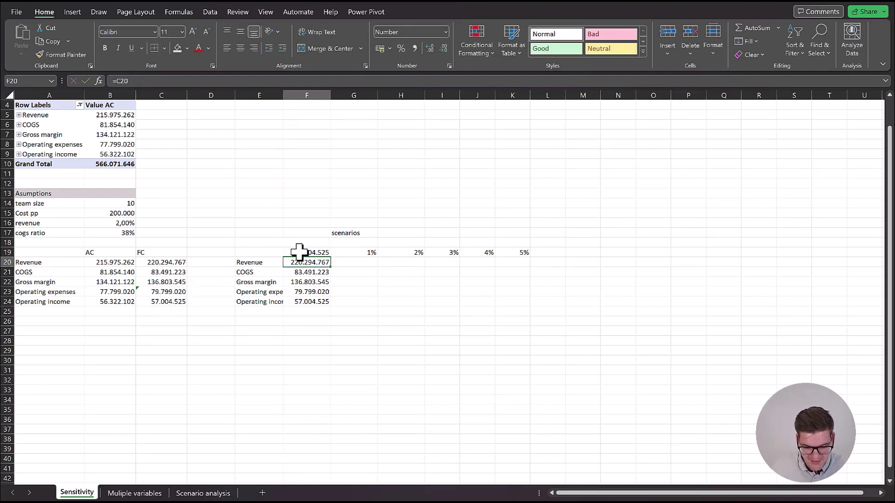
left_click_drag(332, 271, 513, 298)
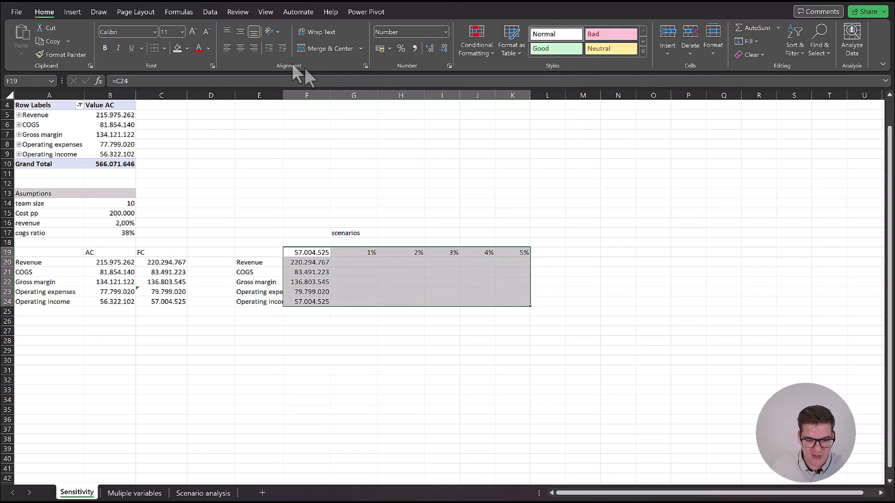
Create a What-If data table using revenue growth $B$16 as the row input cell.
left_click(217, 12)
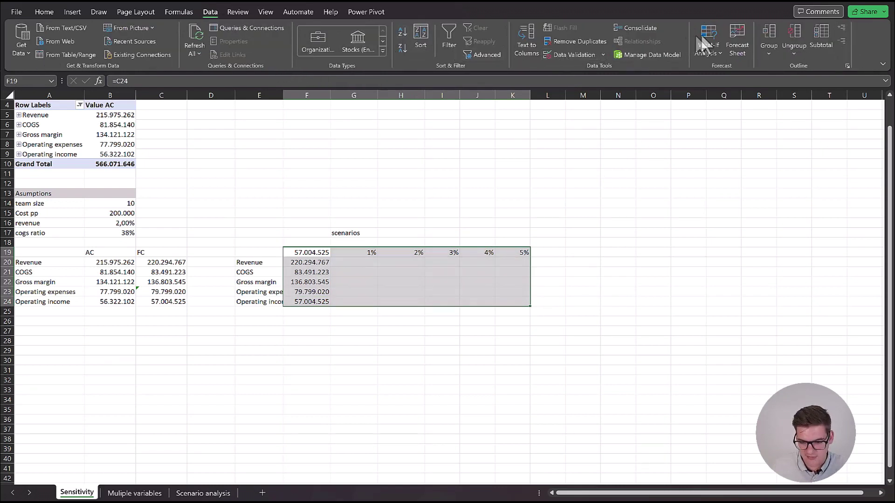
left_click(717, 53)
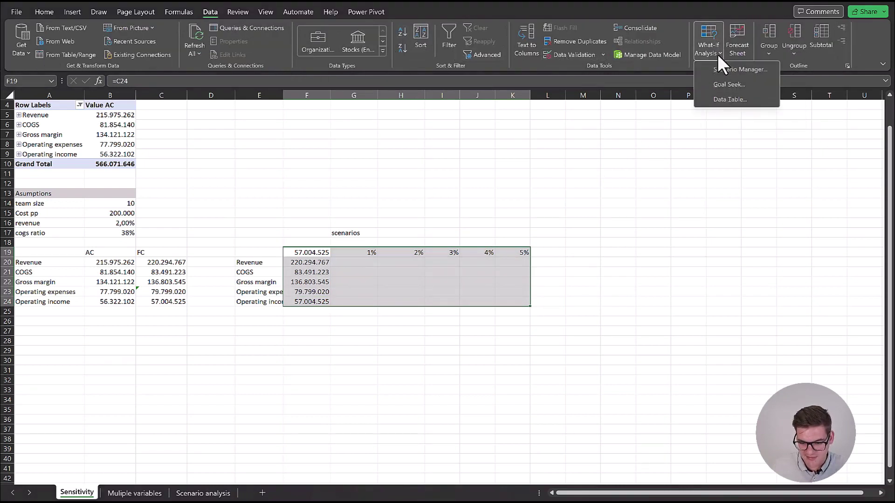
left_click(725, 98)
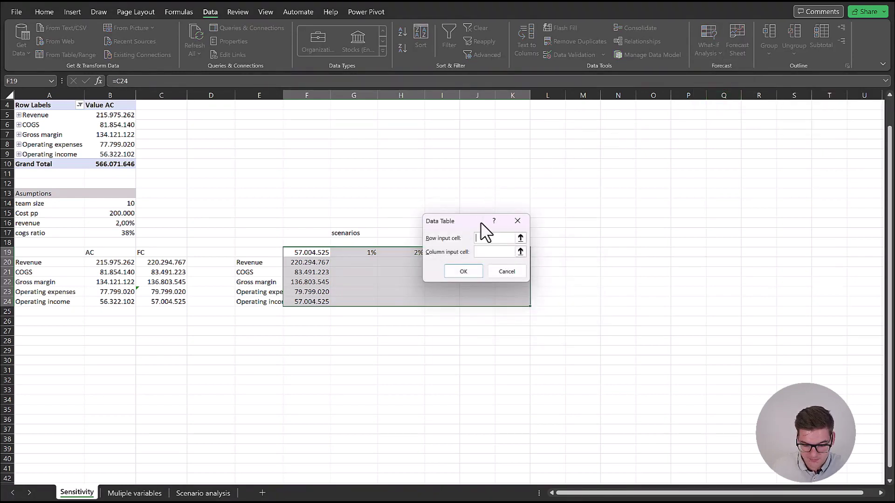
left_click_drag(480, 223, 422, 149)
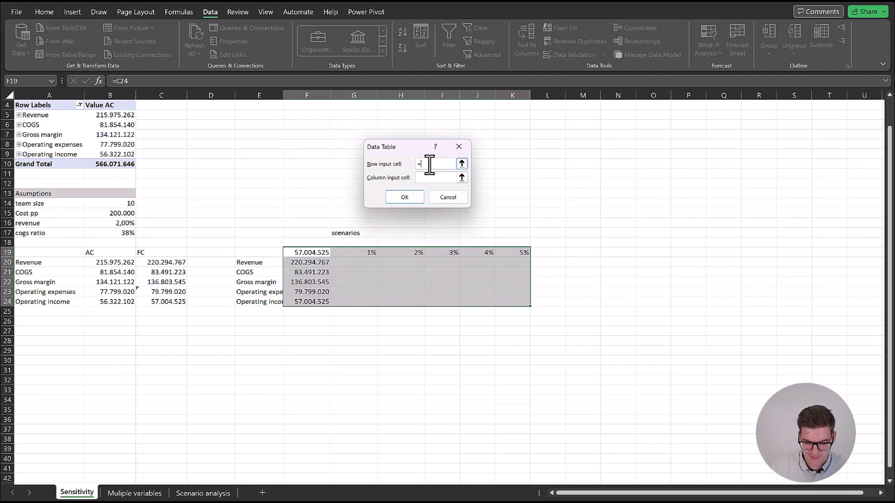
left_click(122, 224)
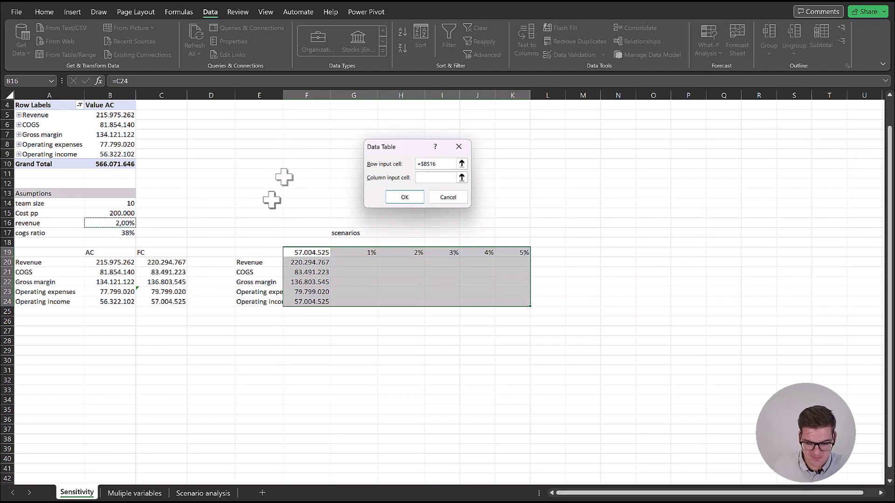
left_click(395, 196)
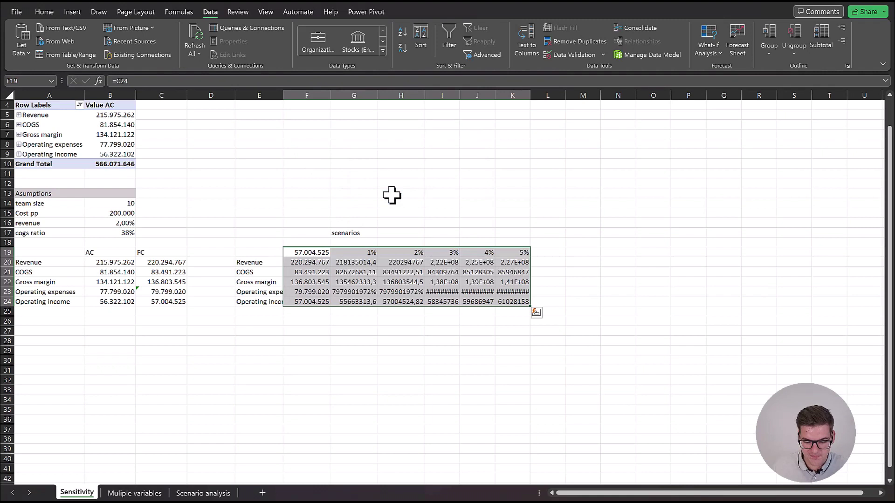
Format G20:K24 with thousand separators and no decimal places.
left_click_drag(340, 262, 519, 304)
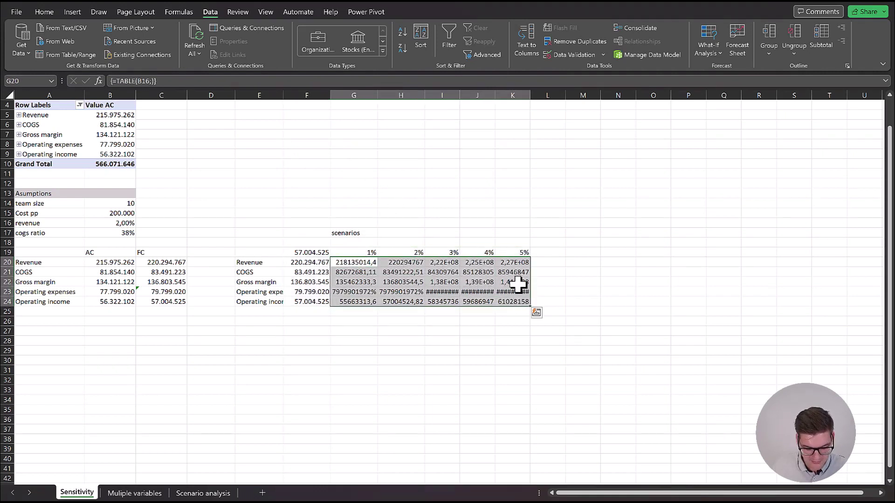
key("ctrl+shift+1")
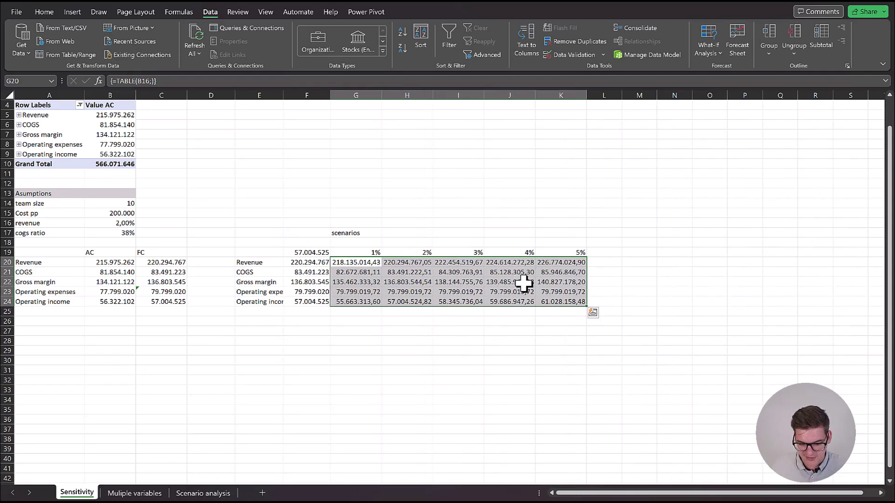
left_click(44, 12)
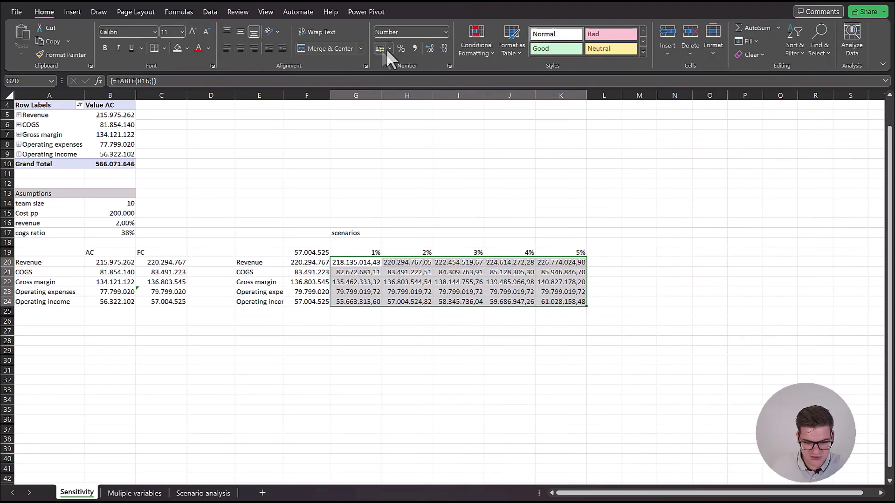
left_click(445, 48)
left_click(445, 48)
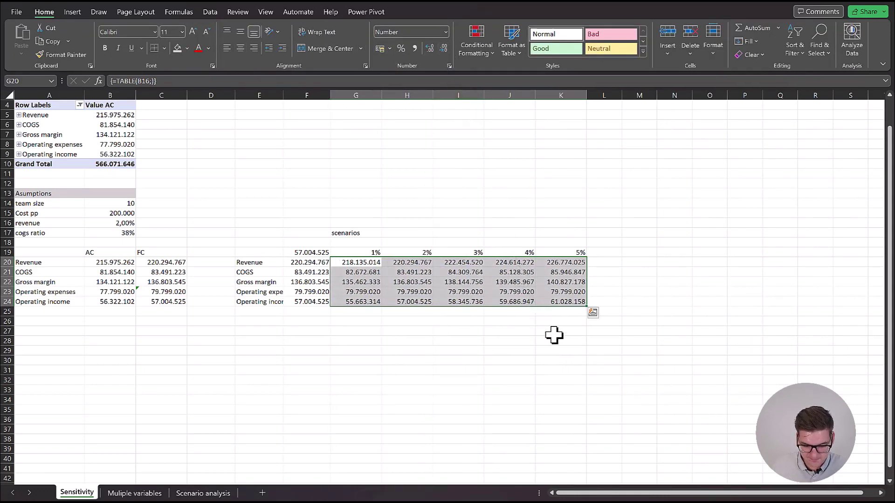
left_click(541, 330)
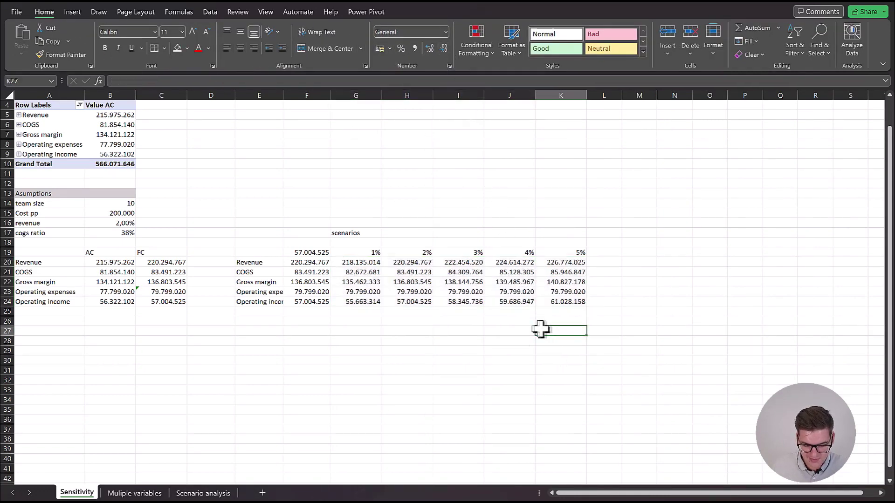
Compare the forecast column with the 1% and 2% scenario operating income results.
left_click(318, 264)
left_click_drag(319, 264, 319, 301)
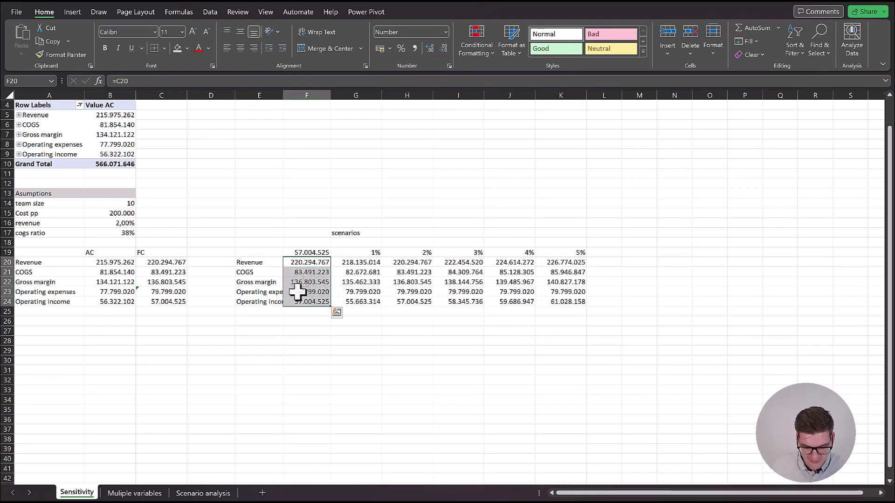
left_click_drag(410, 261, 413, 301)
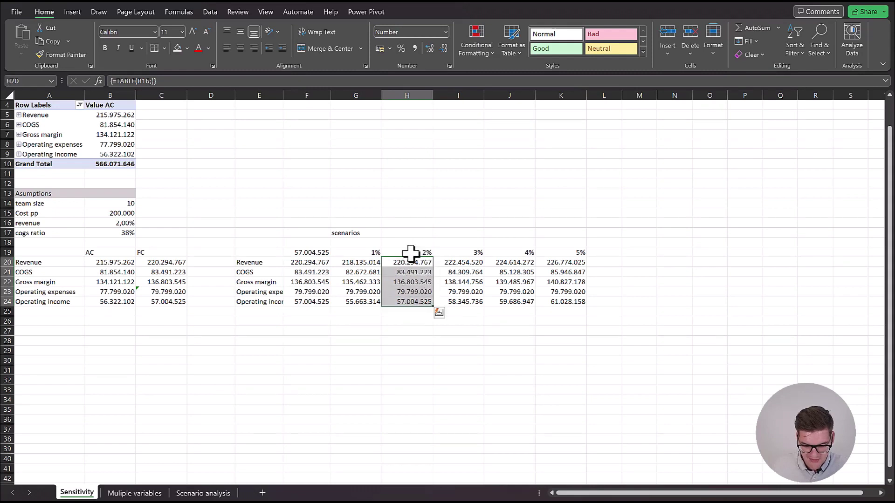
key("Return")
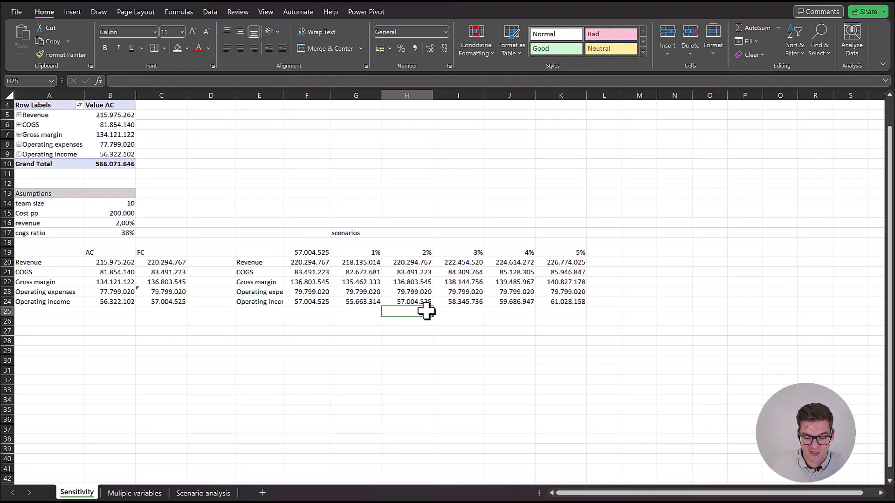
left_click(420, 303)
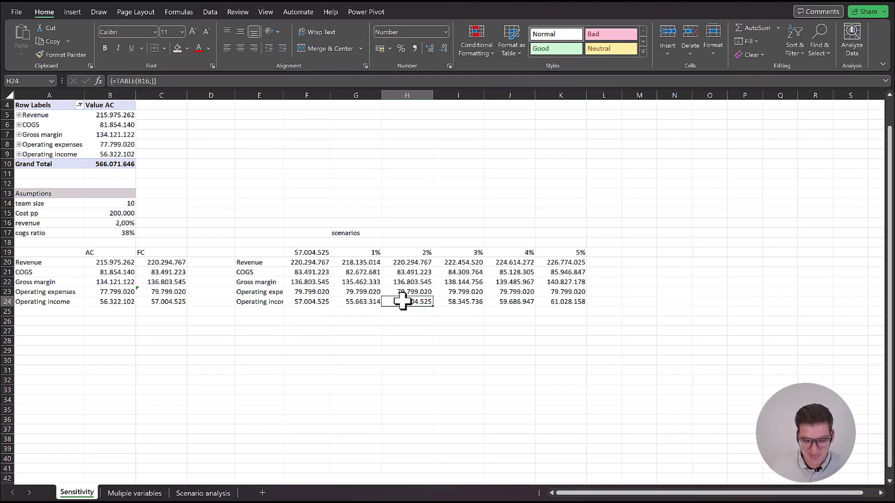
left_click(371, 302)
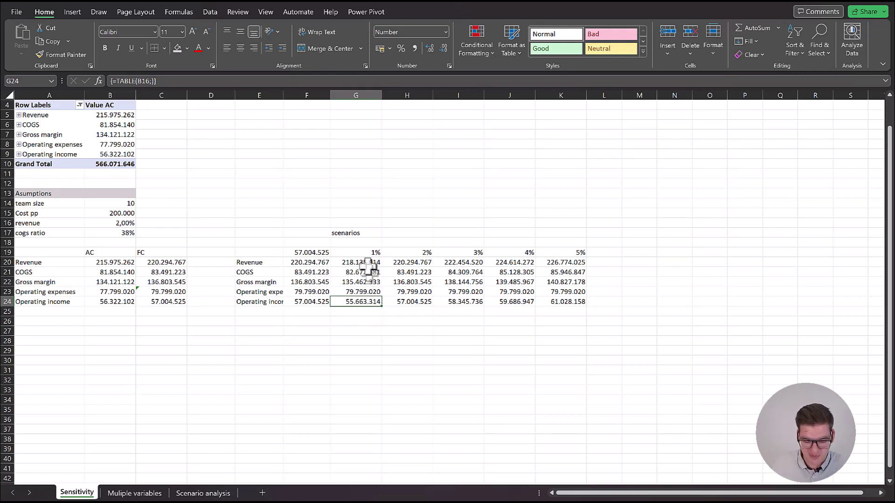
left_click_drag(368, 235, 373, 332)
left_click(419, 240)
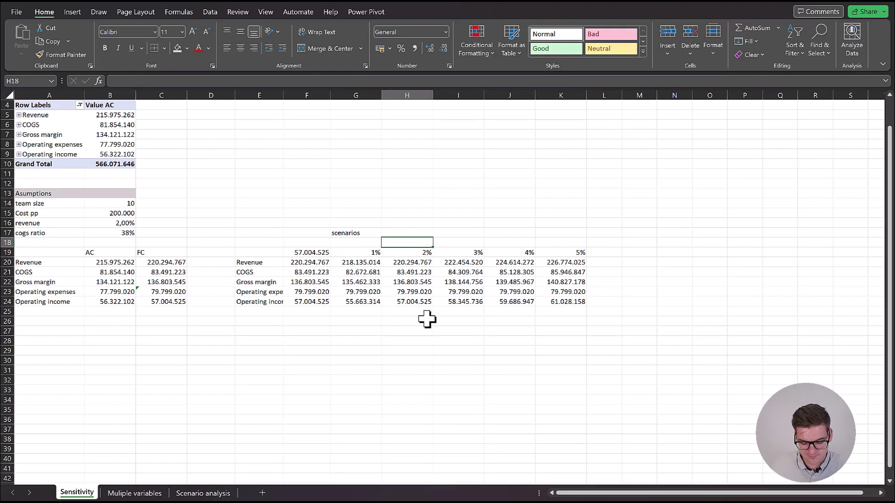
Label H18 'FC', G18 'downside' and I18 'upside' above the scenario columns.
type("FC")
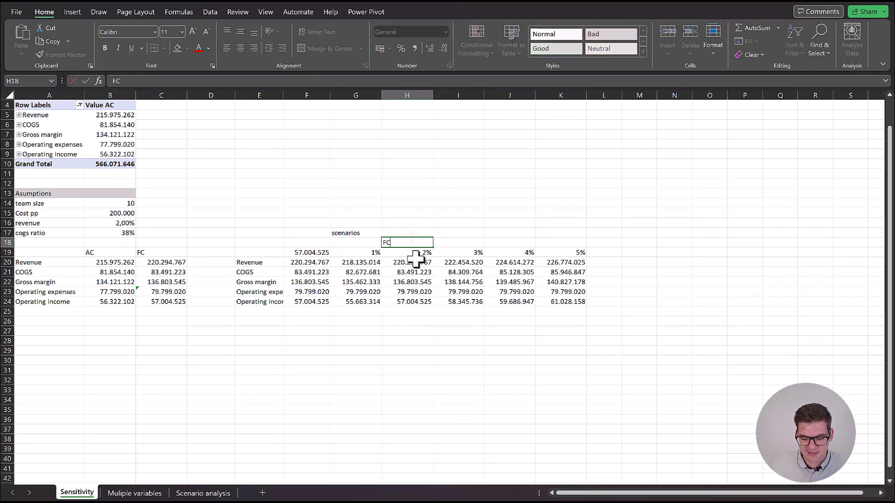
left_click(364, 241)
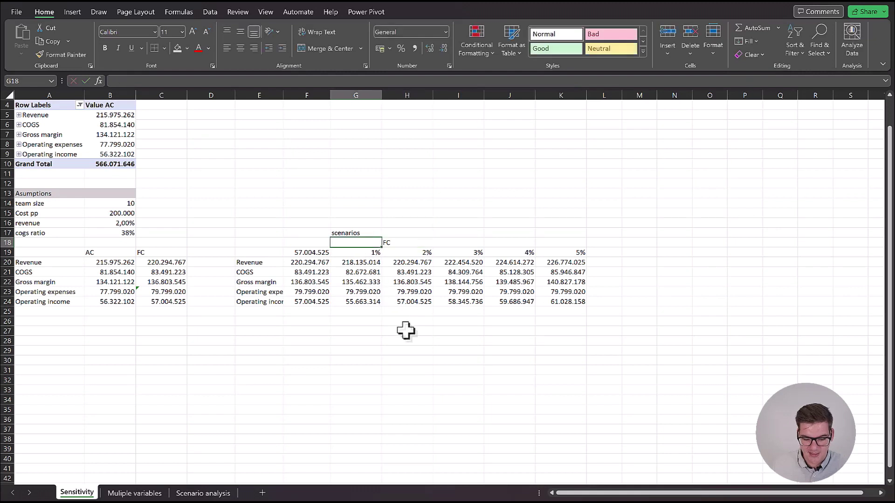
type("downside")
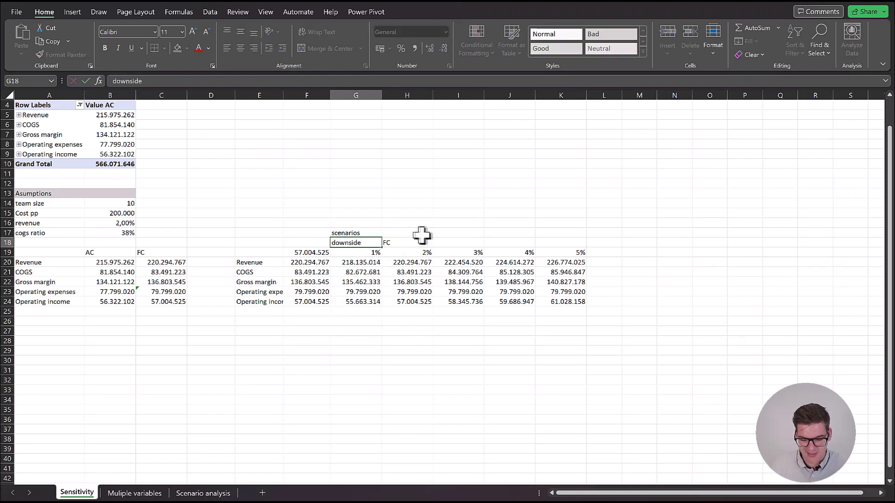
left_click(449, 242)
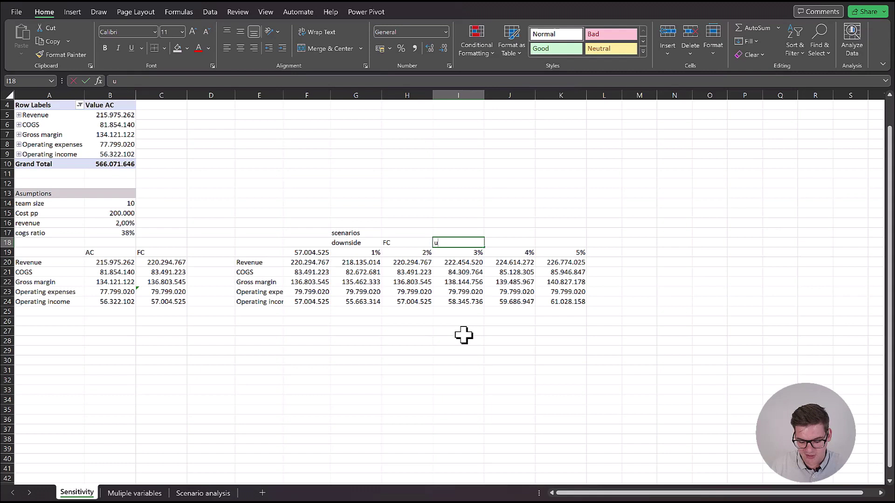
left_click_drag(345, 242, 461, 302)
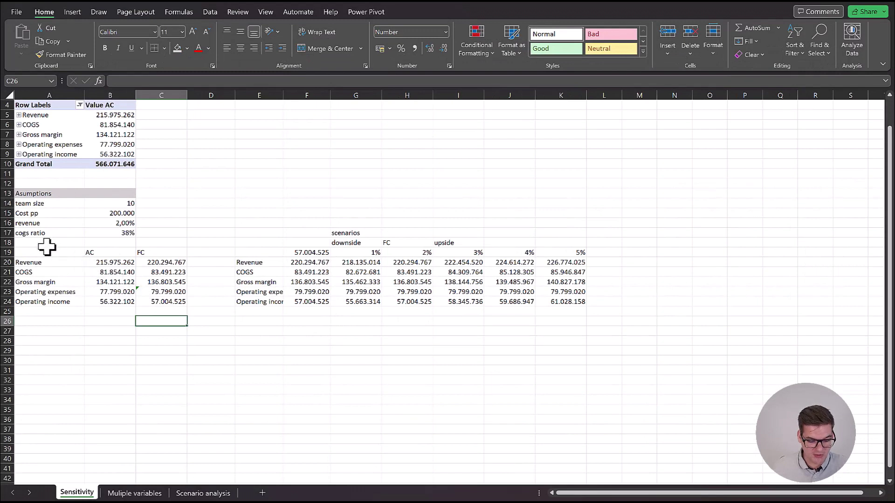
Turn A19:C24 into a black-header table named Table1, then open the My Add-ins list.
left_click_drag(47, 249, 172, 302)
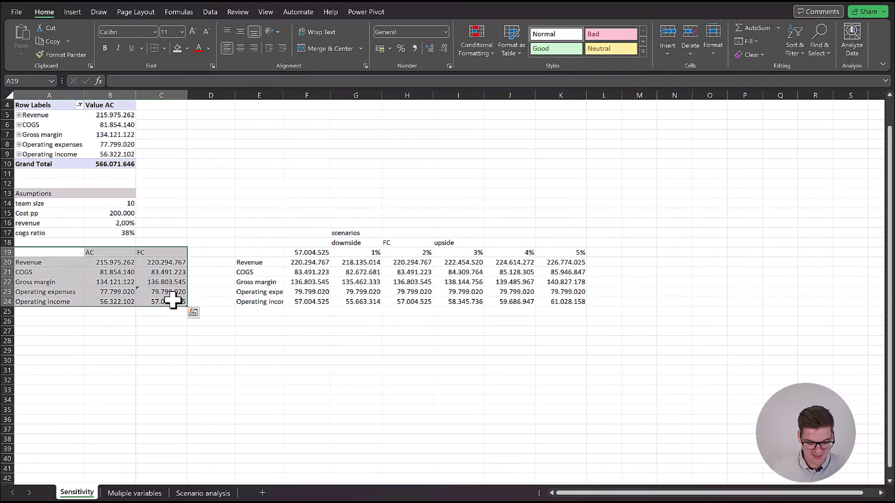
key("ctrl+t")
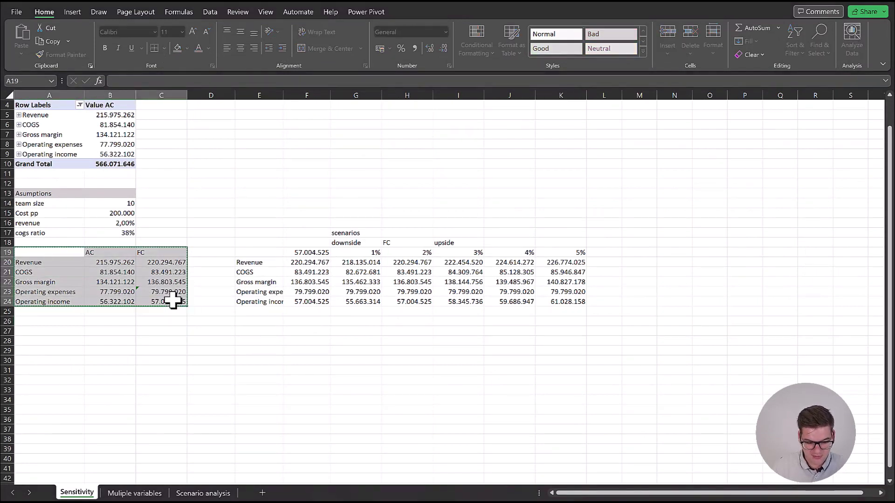
key("Return")
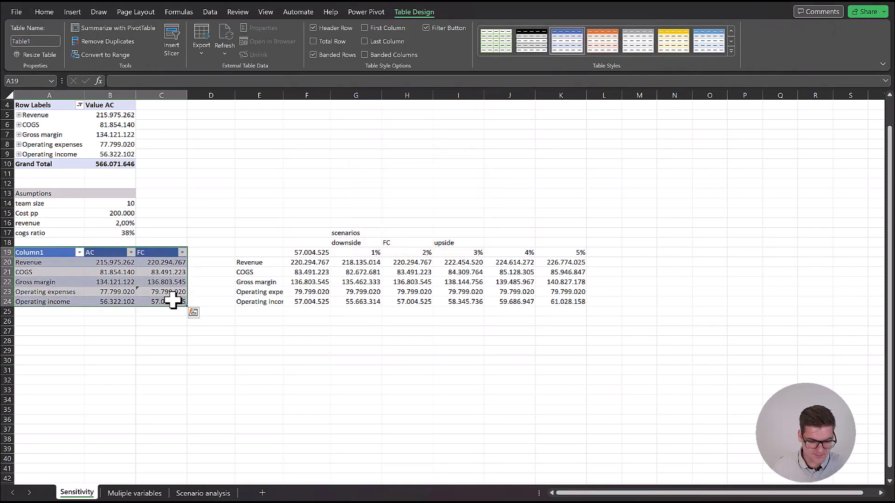
left_click(531, 44)
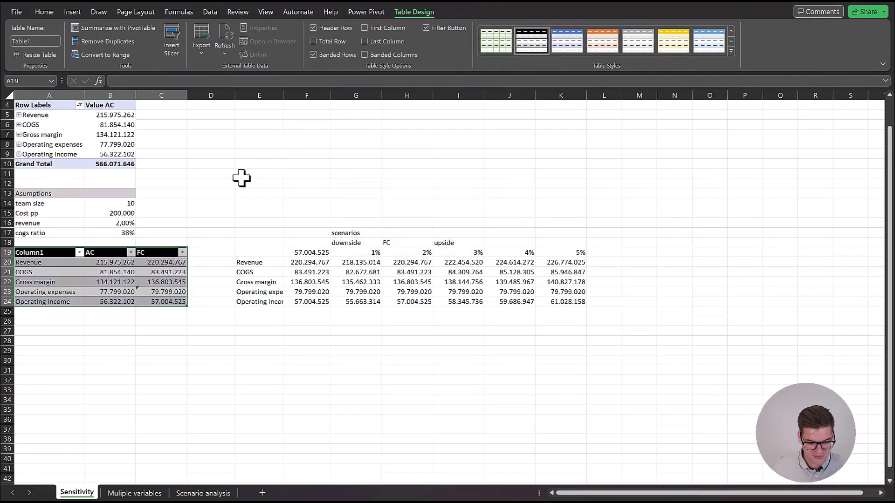
left_click(28, 254)
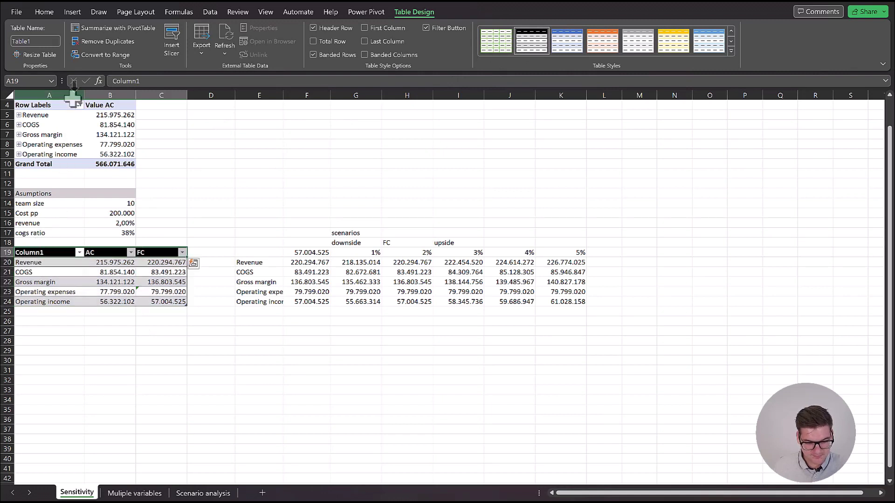
left_click(74, 14)
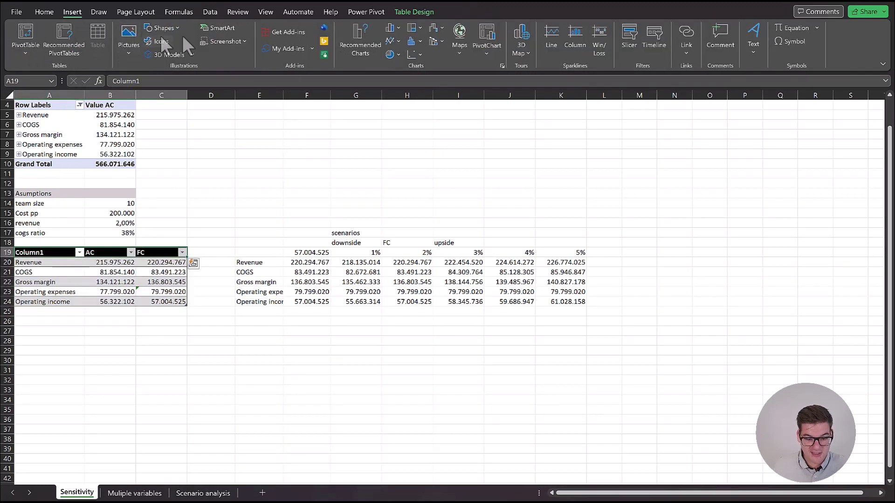
left_click(311, 48)
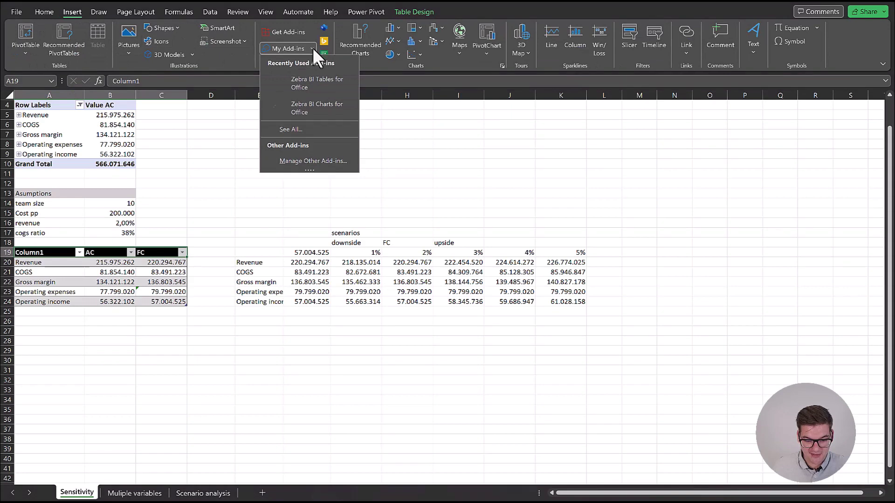
Insert a Zebra BI Tables chart and fit it above the scenario table near row 5.
left_click(318, 82)
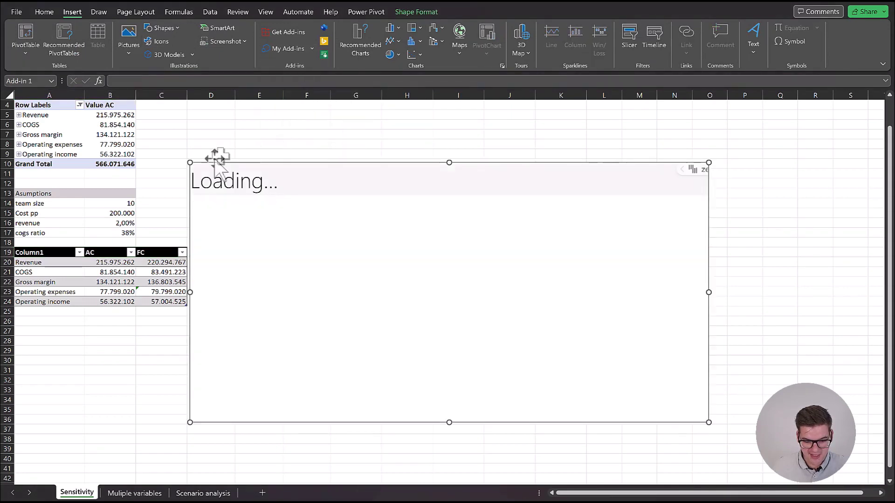
left_click_drag(184, 158, 196, 280)
left_click_drag(329, 284, 329, 119)
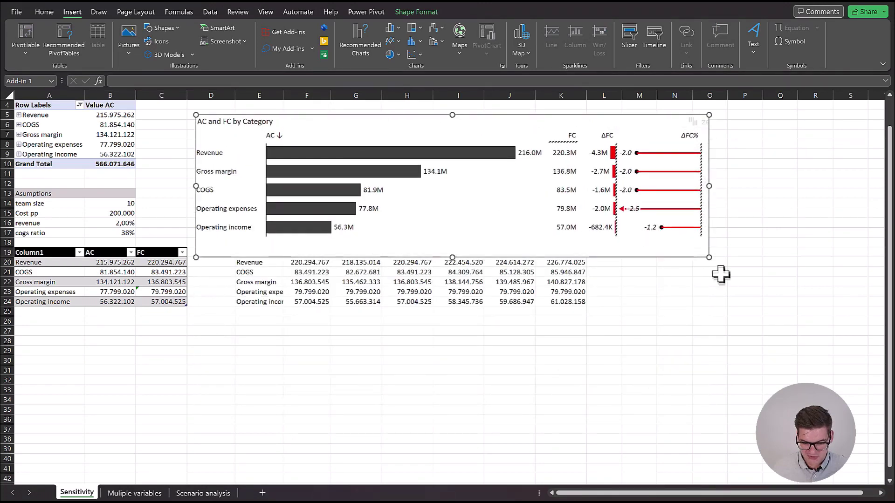
left_click_drag(708, 257, 689, 231)
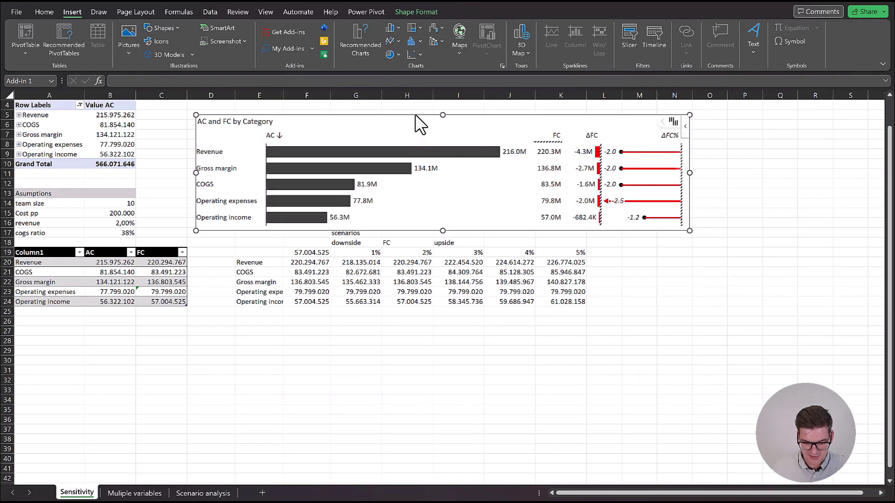
left_click_drag(415, 114, 414, 105)
Invert COGS and Operating expenses as costs, make Gross margin a result, and switch to waterfall.
left_click(409, 136)
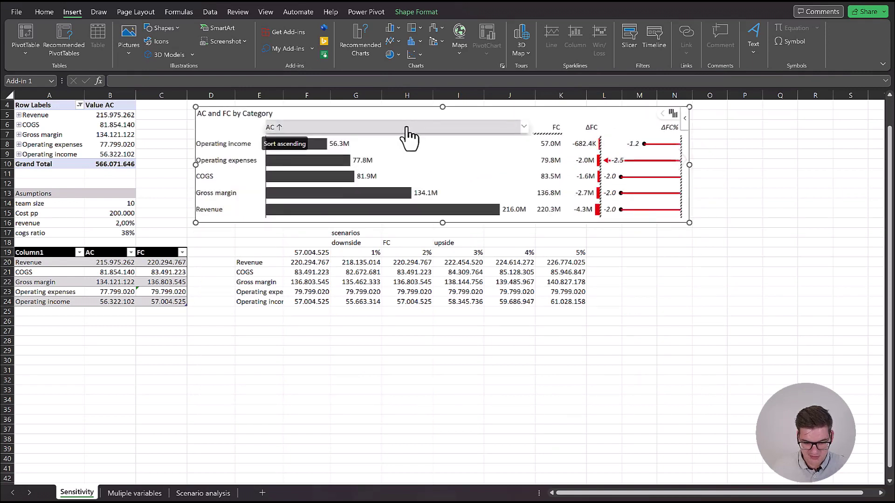
left_click(419, 134)
left_click(298, 161)
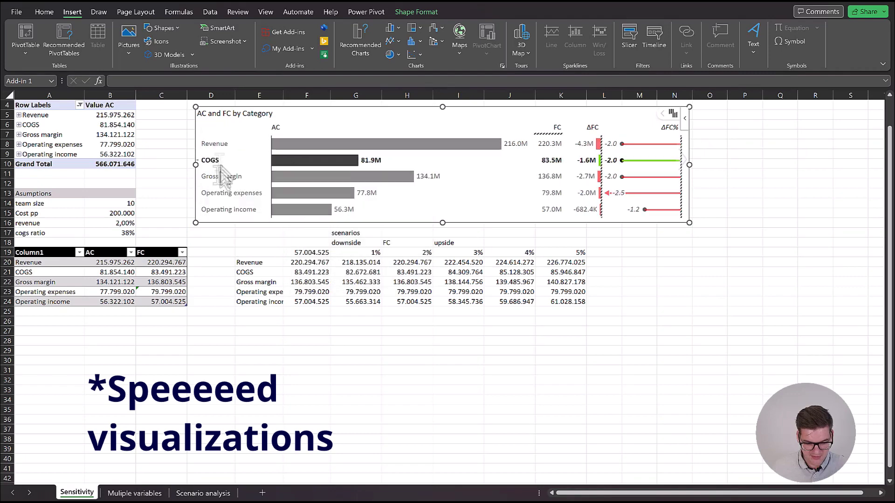
left_click(222, 177)
left_click(232, 192)
left_click(256, 195)
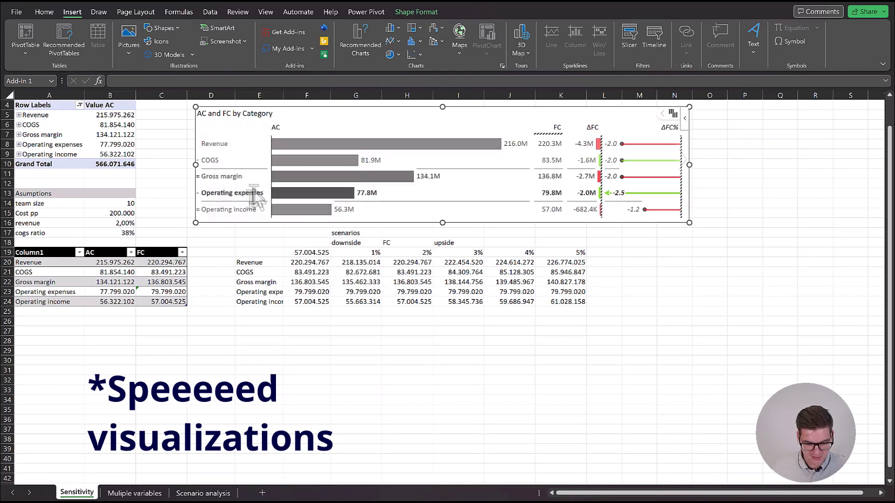
left_click(507, 170)
left_click(298, 179)
left_click(340, 186)
left_click_drag(689, 223, 694, 232)
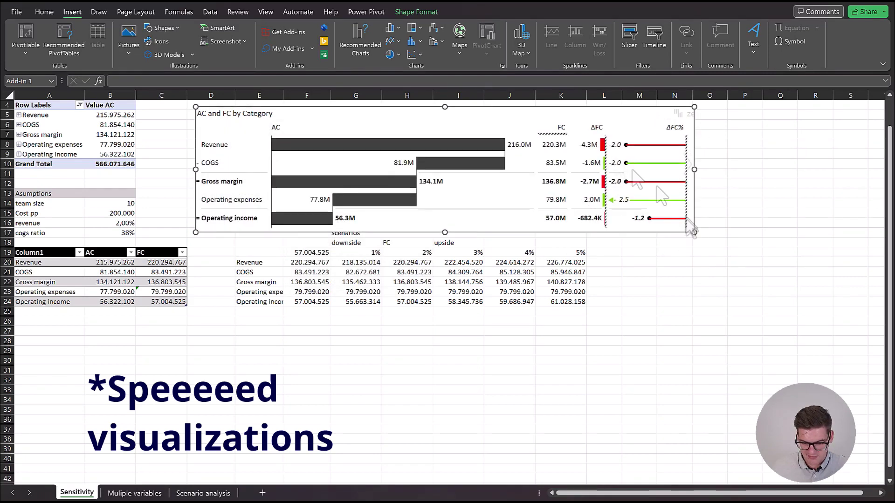
left_click_drag(521, 107, 511, 103)
key("Escape")
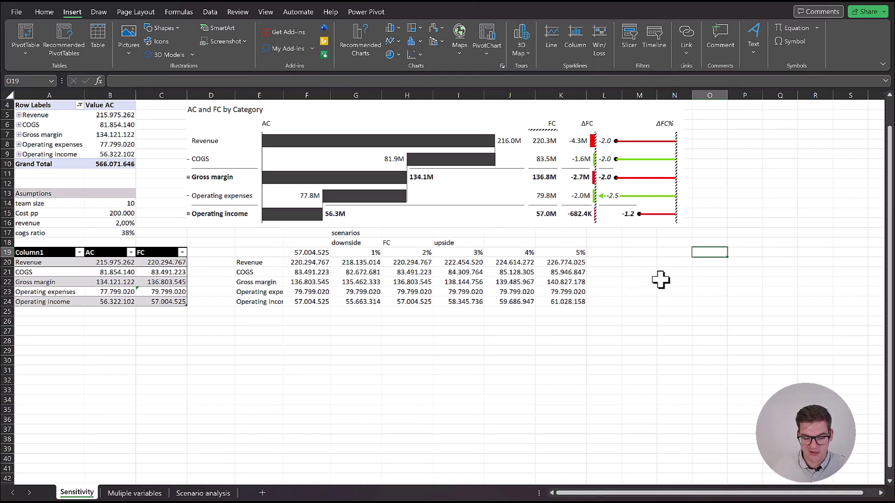
Enter 1% then 3% revenue growth in B16, lifting forecast operating income to 58.345.736.
key("ctrl+z")
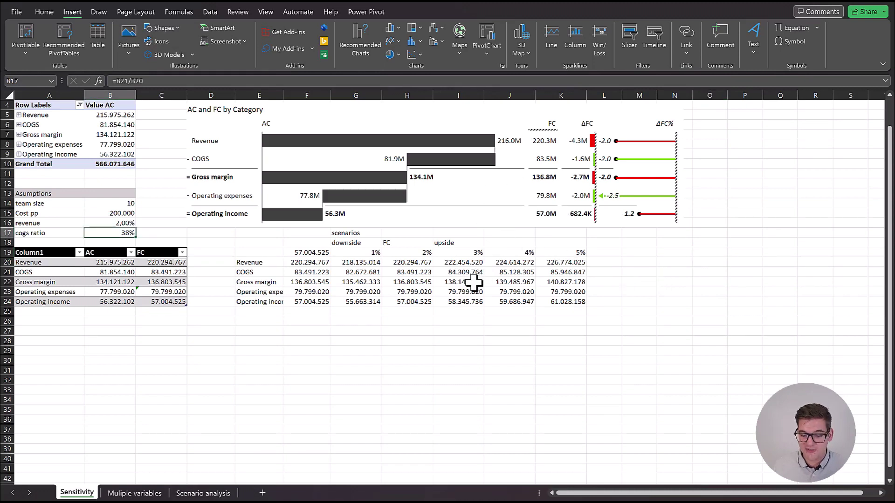
left_click(119, 224)
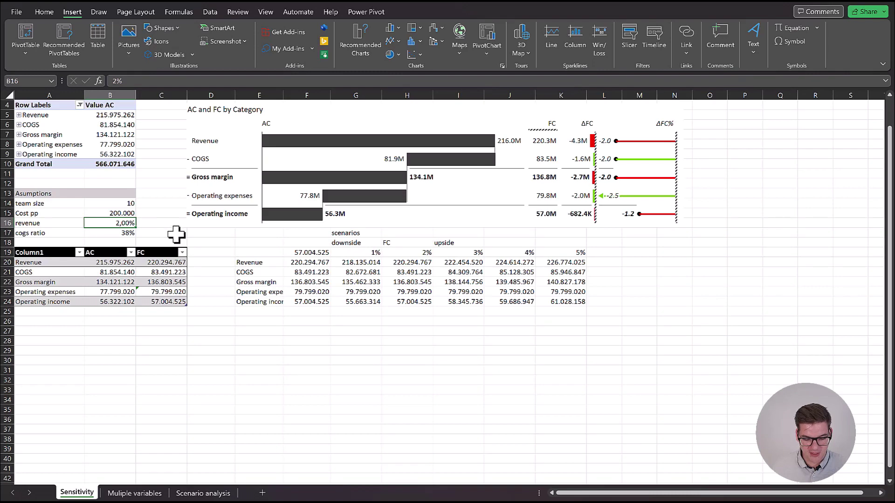
type("1")
key("Return")
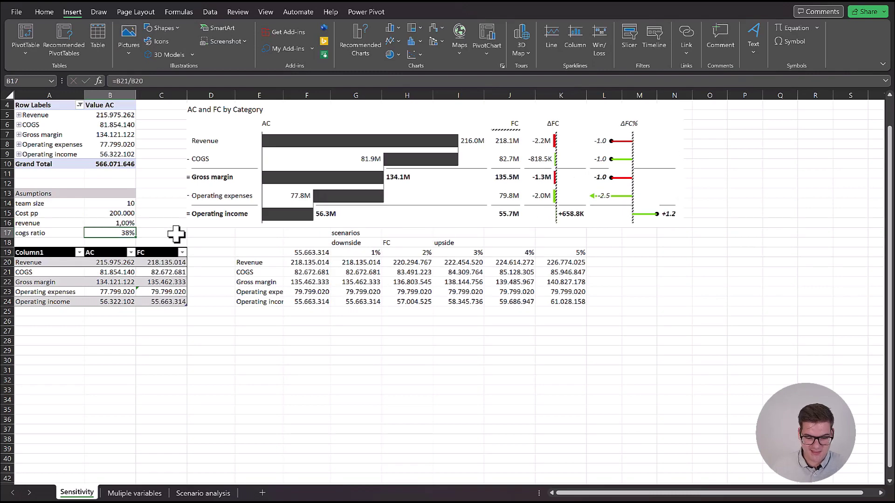
left_click(114, 223)
type("3")
key("Return")
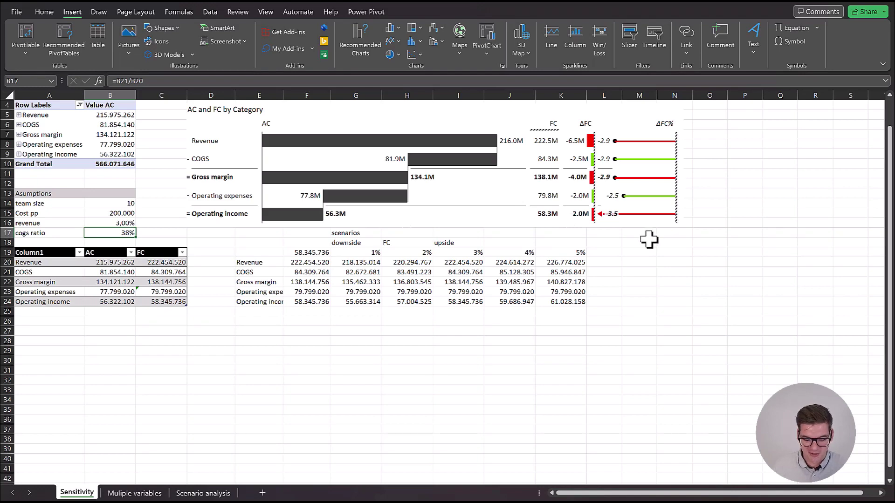
In PowerPoint, insert a Zebra BI Tables comparison bar-chart visual on the slide.
key("alt+Tab")
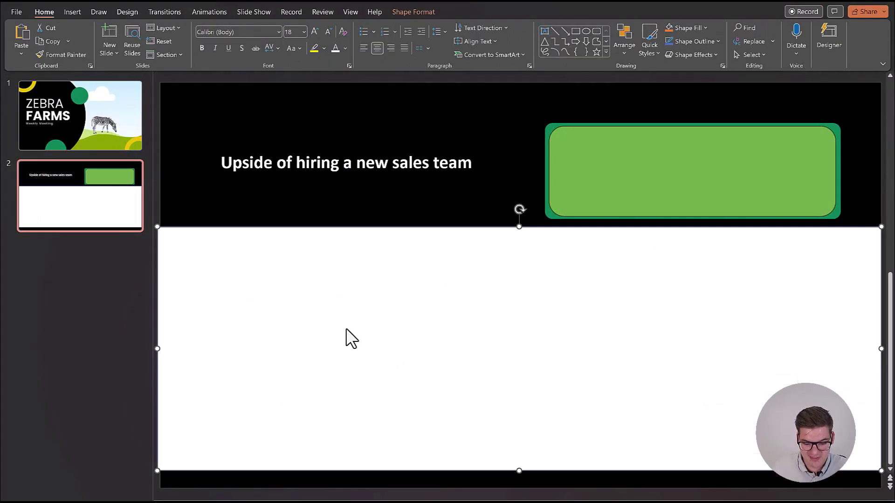
left_click(338, 189)
key("alt+n")
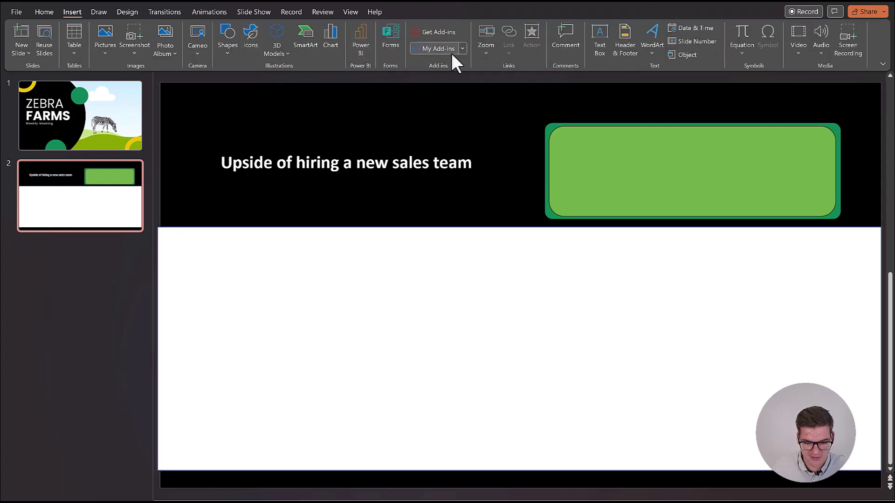
left_click(462, 48)
left_click(463, 82)
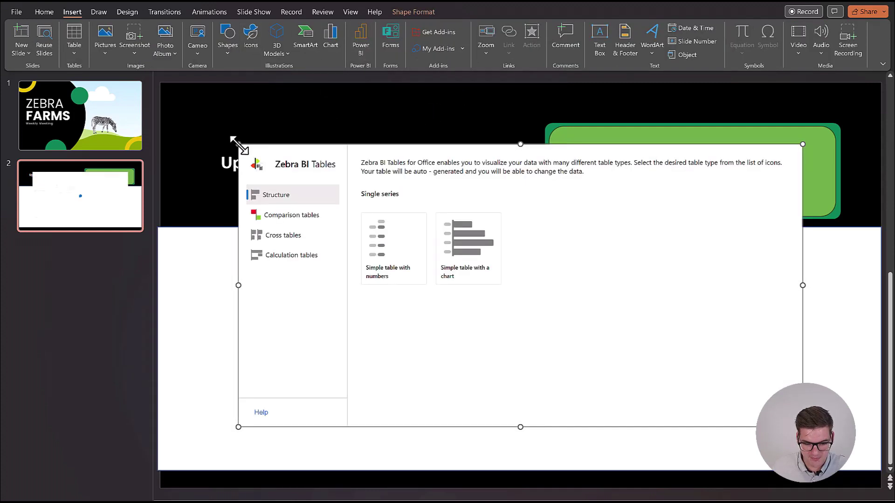
left_click_drag(238, 144, 240, 242)
left_click(280, 313)
left_click(400, 337)
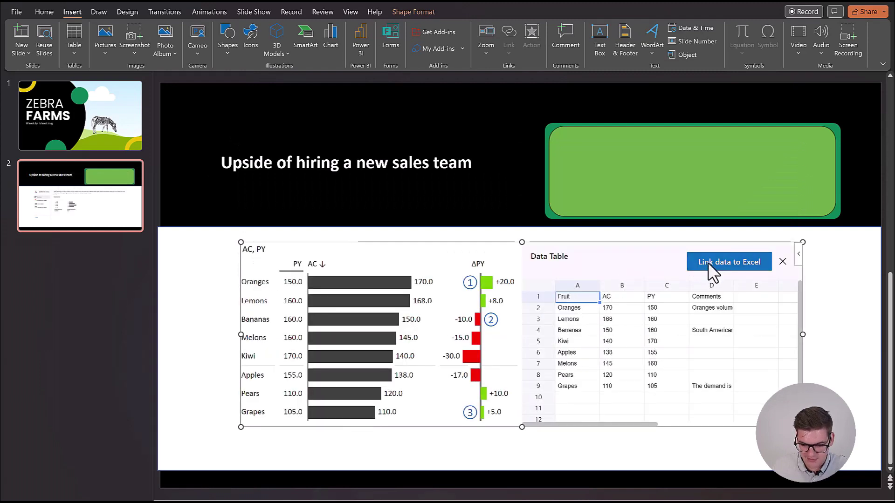
Link the visual to the Excel workbook in the Video Demo folder and fetch Table1.
left_click(711, 270)
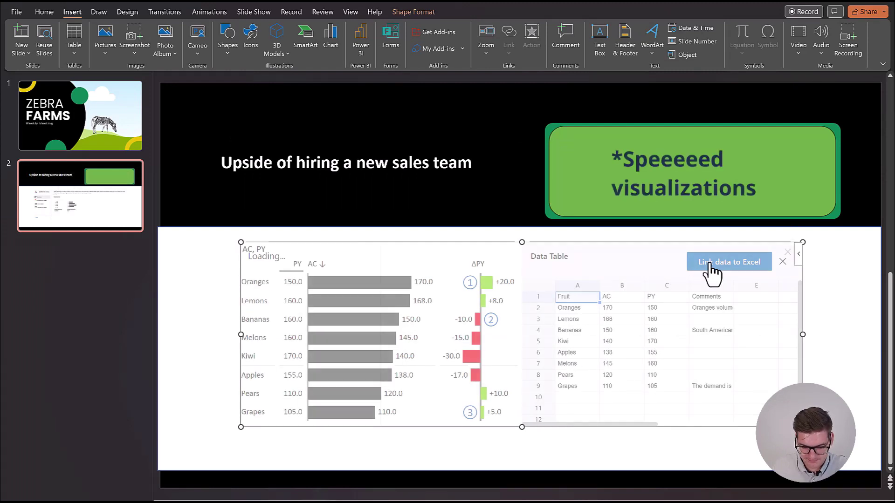
left_click(288, 366)
left_click(459, 284)
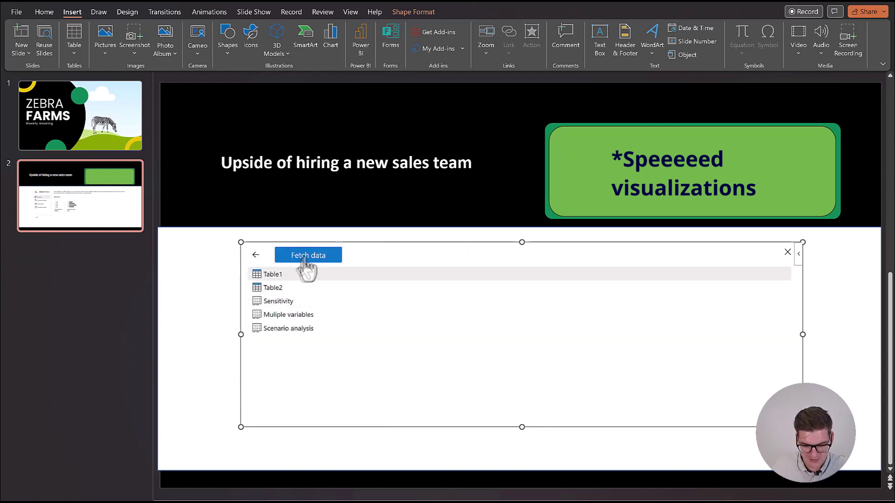
left_click(305, 261)
Remove the AC sort, switch to waterfall, invert COGS and make Operating income a result.
left_click(578, 266)
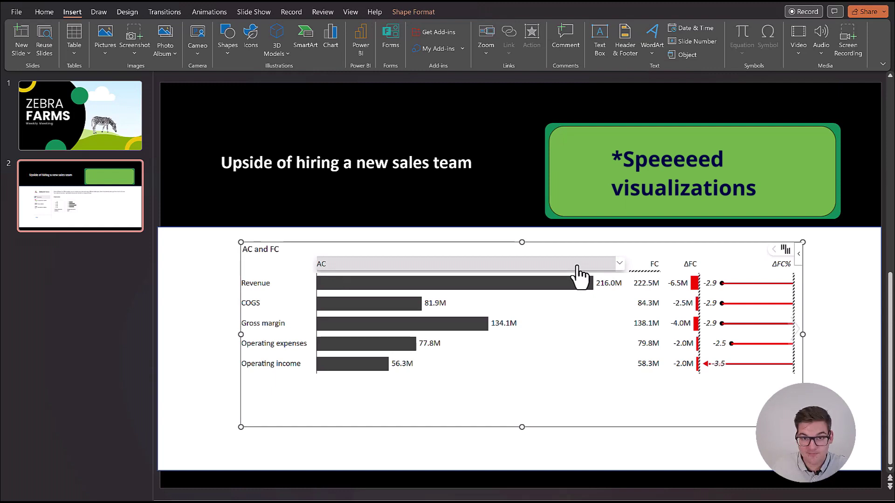
left_click(592, 263)
right_click(256, 303)
left_click(275, 310)
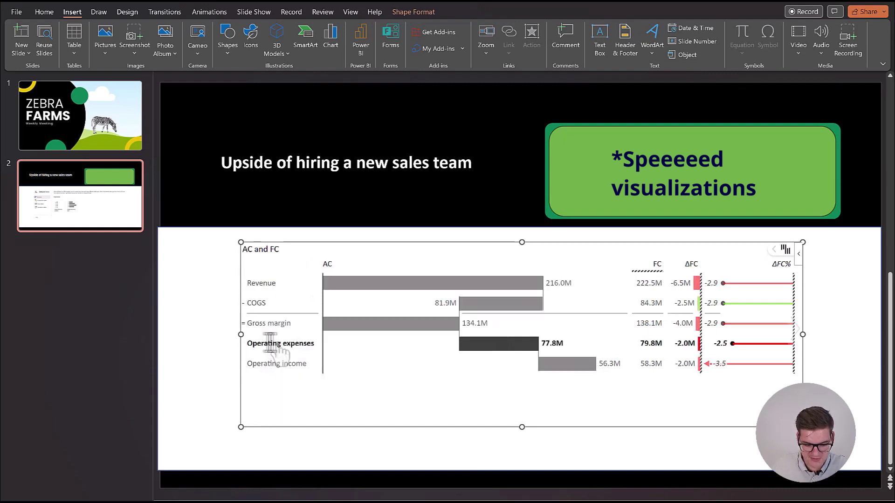
right_click(279, 351)
left_click(291, 362)
left_click_drag(802, 334, 807, 340)
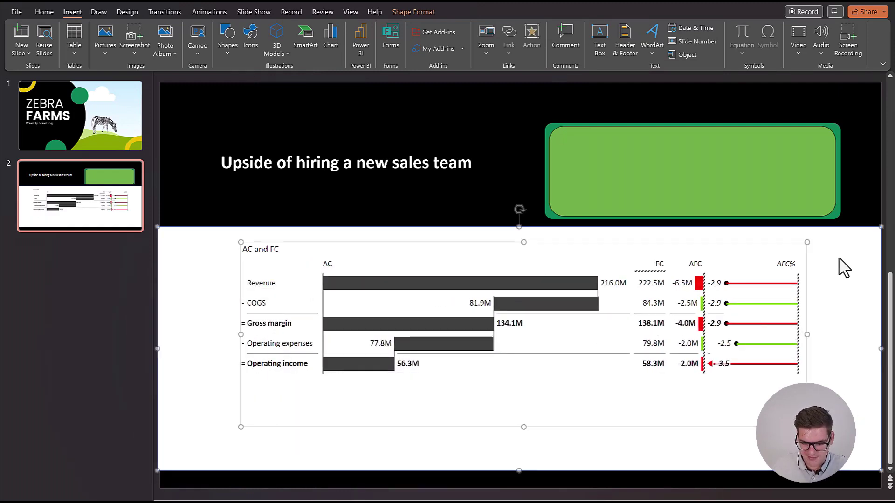